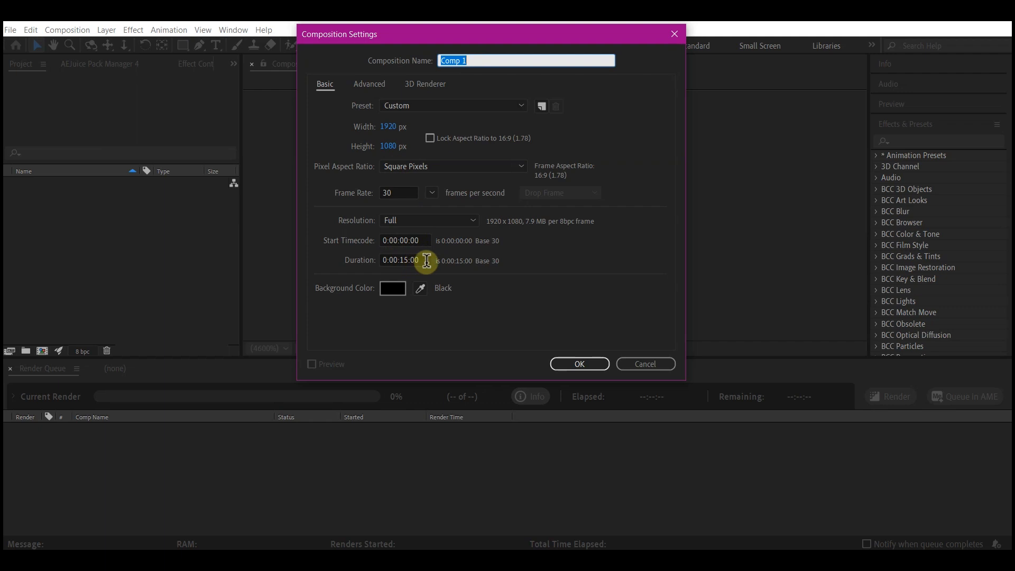
Create a 1920 x 1080, 30 fps, 15-second composition and add a white solid matching the composition size
click(571, 371)
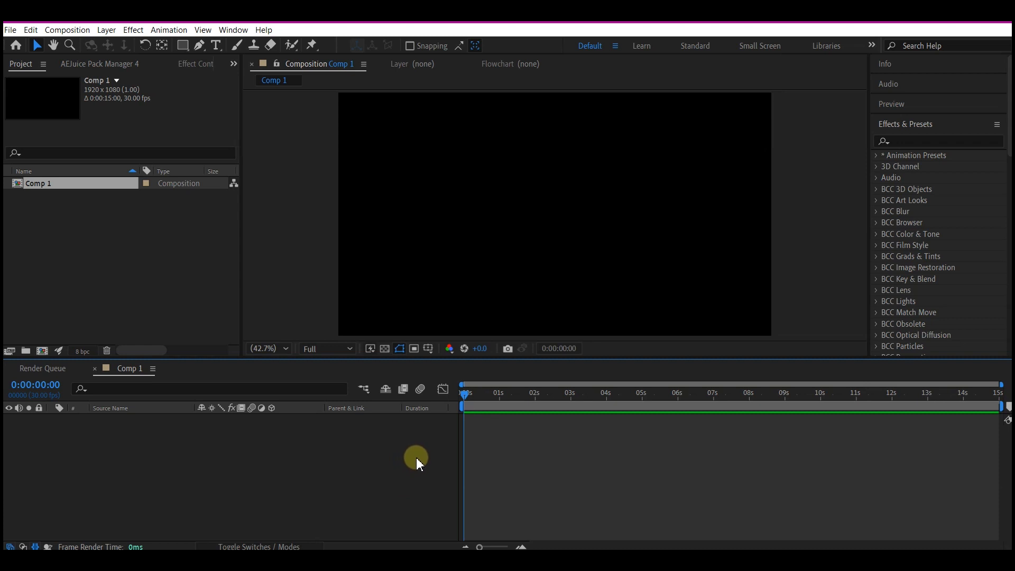
right_click(417, 456)
mouse_move(438, 317)
click(602, 348)
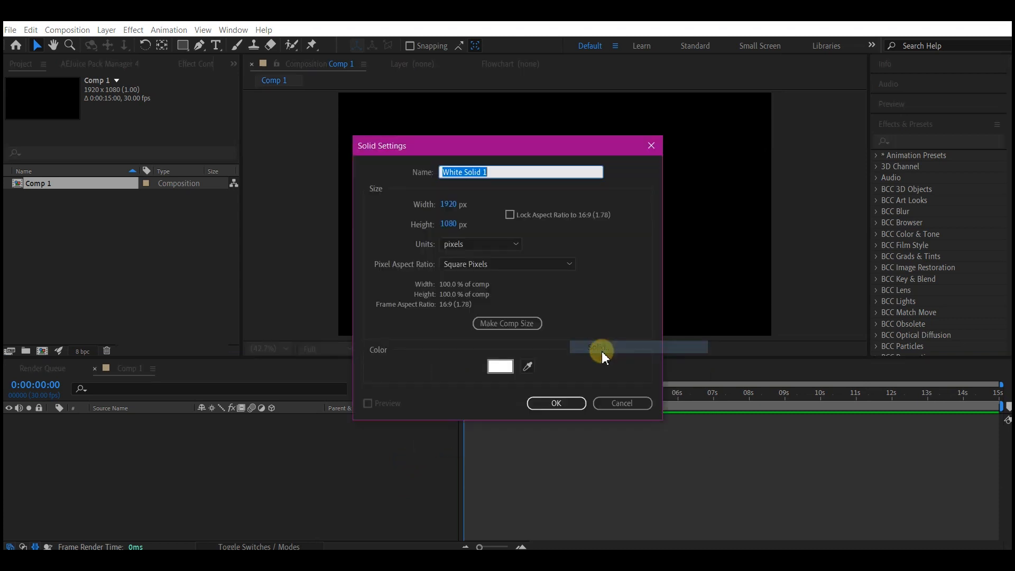
click(490, 325)
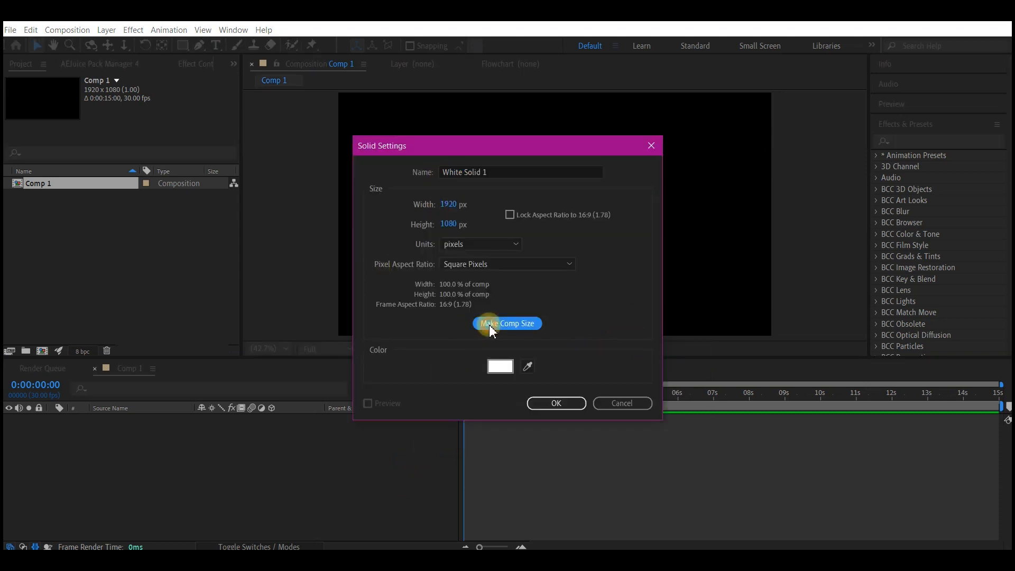
click(553, 402)
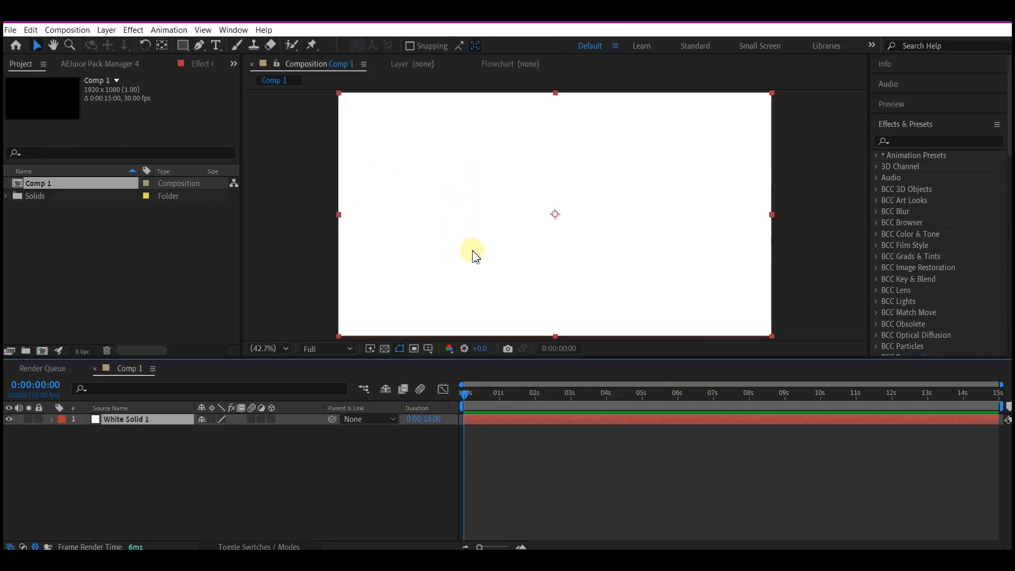
Draw a thin-rayed star from the composition's centre as a new shape layer, outer radius about 338 and inner radius about 6
click(184, 46)
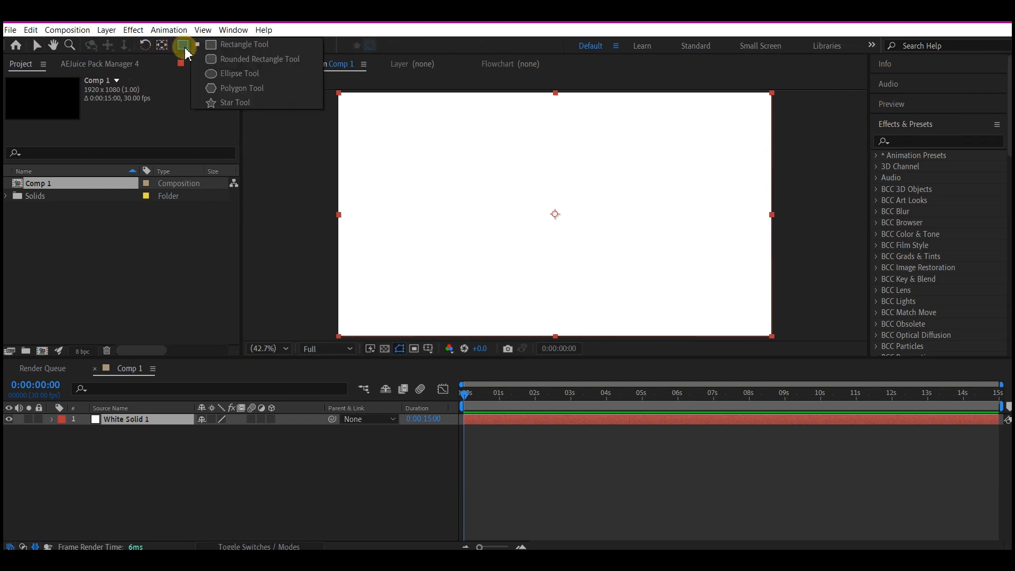
click(235, 103)
click(548, 255)
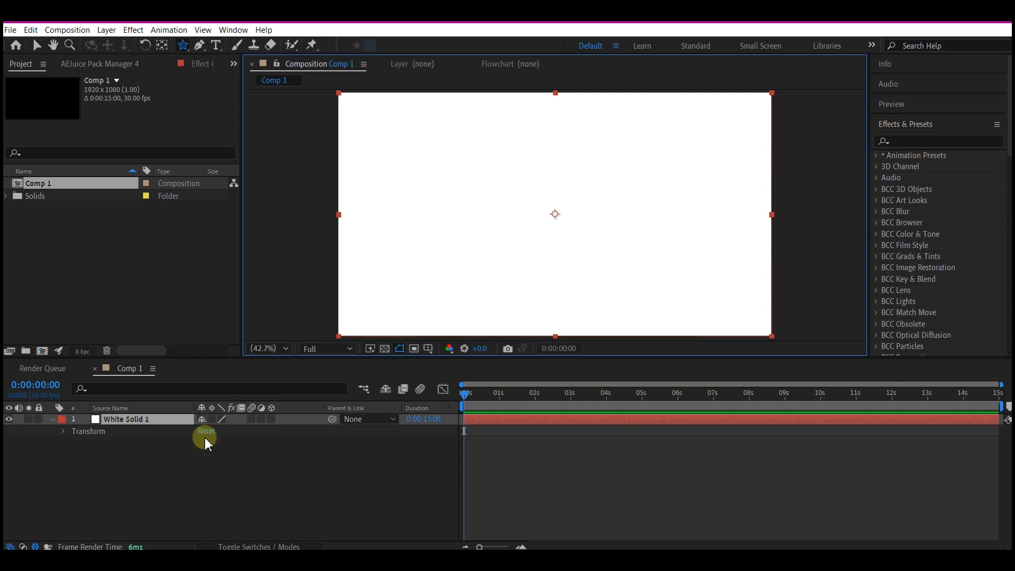
click(163, 452)
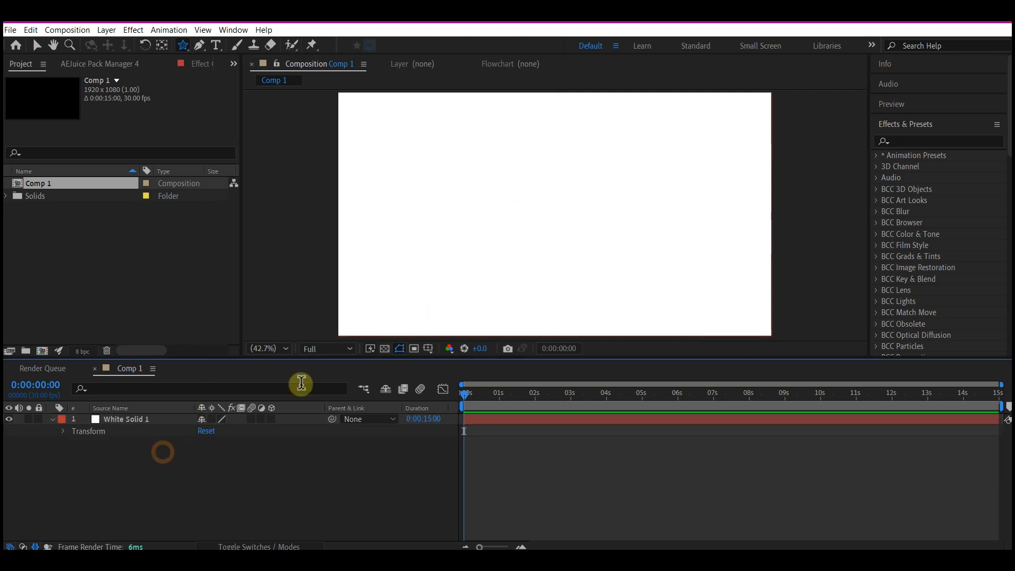
drag(551, 204, 601, 260)
Set the star path's number of points to 12
scroll(161, 466, down, 3)
scroll(161, 466, up, 3)
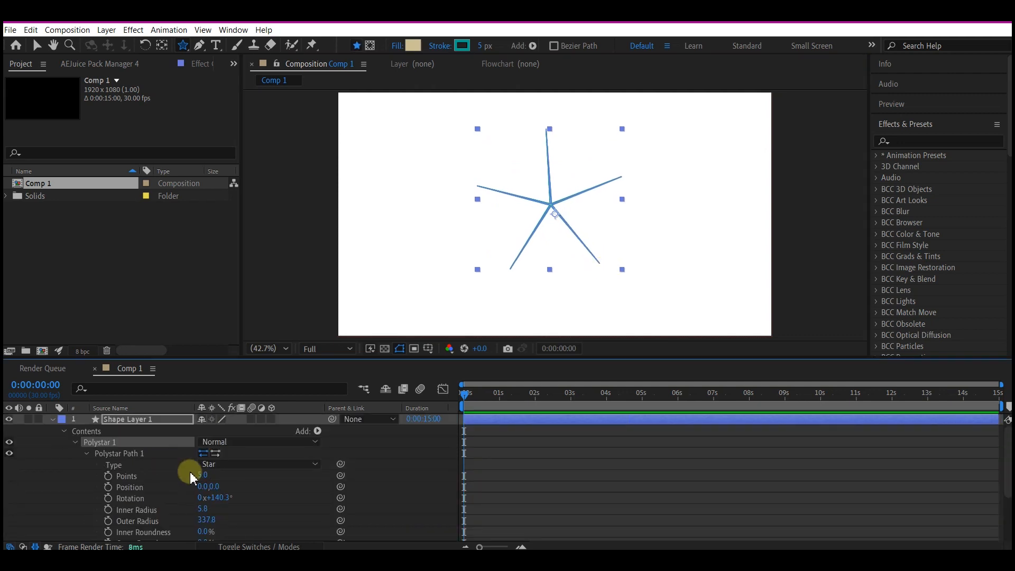
click(204, 476)
text(12)
key(Return)
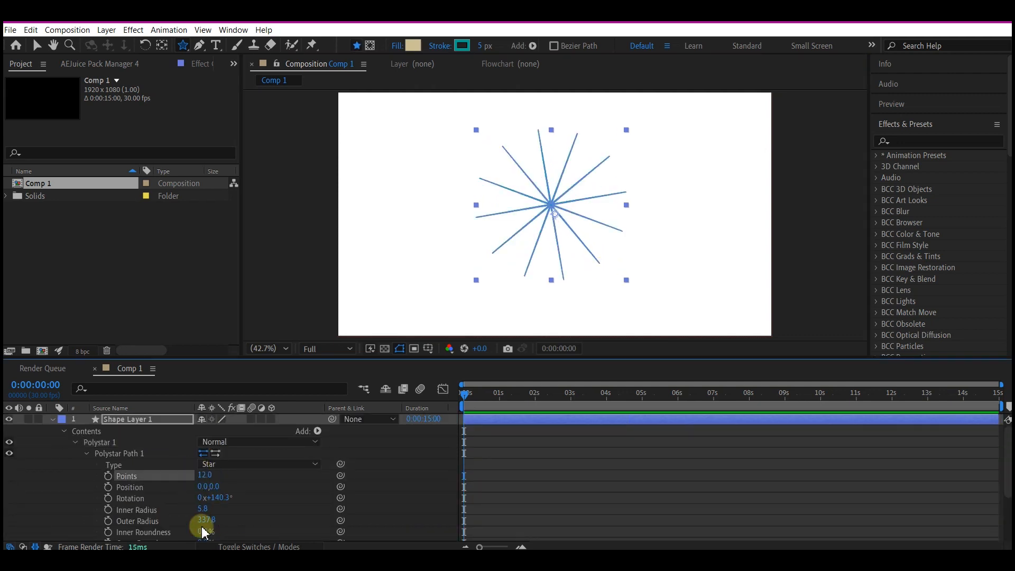
Widen the star into sunburst rays with an outer radius of 1211.8 and an outer roundness of 132%, and collapse its layer
scroll(159, 505, down, 3)
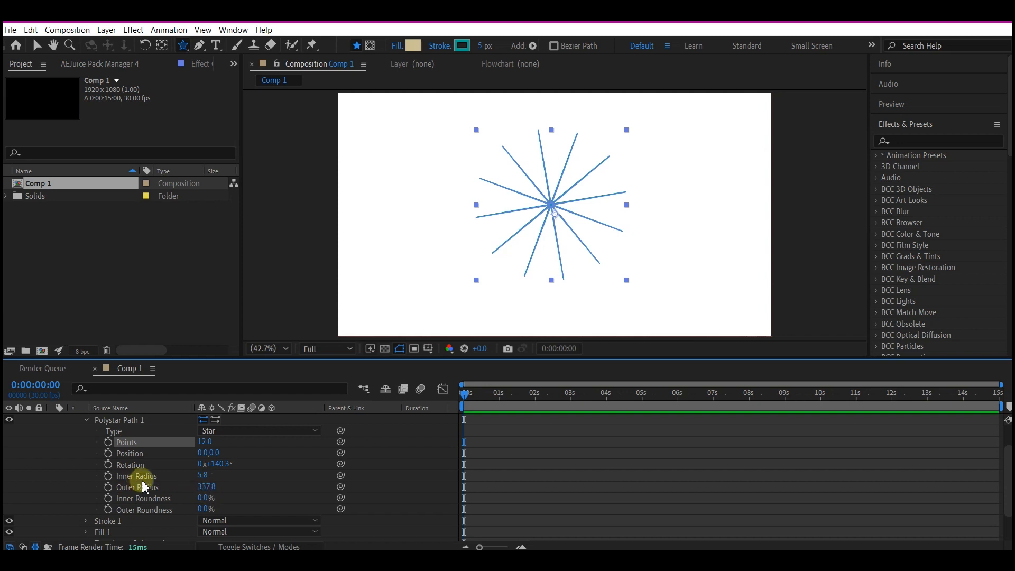
drag(204, 486, 749, 454)
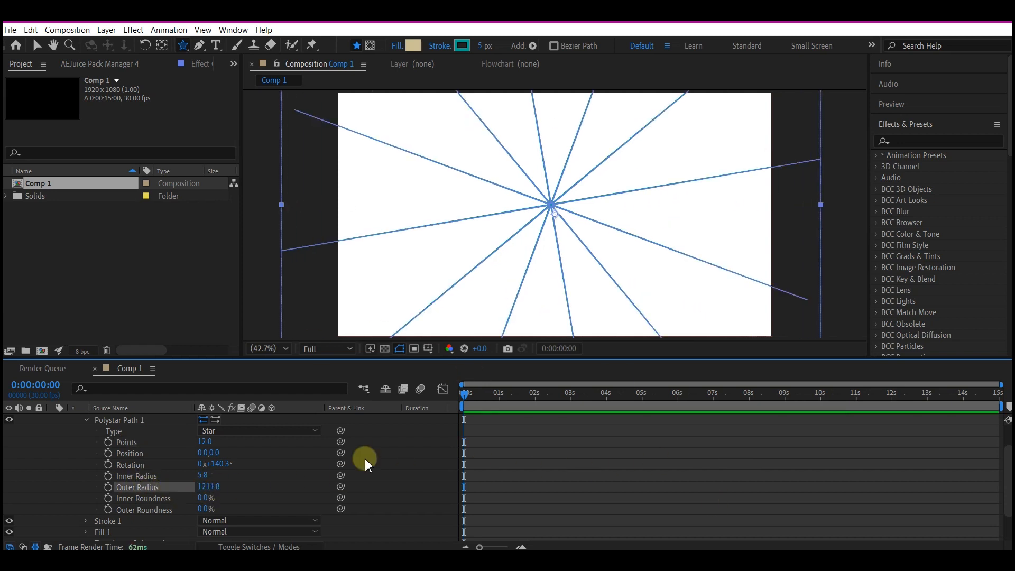
drag(204, 508, 279, 503)
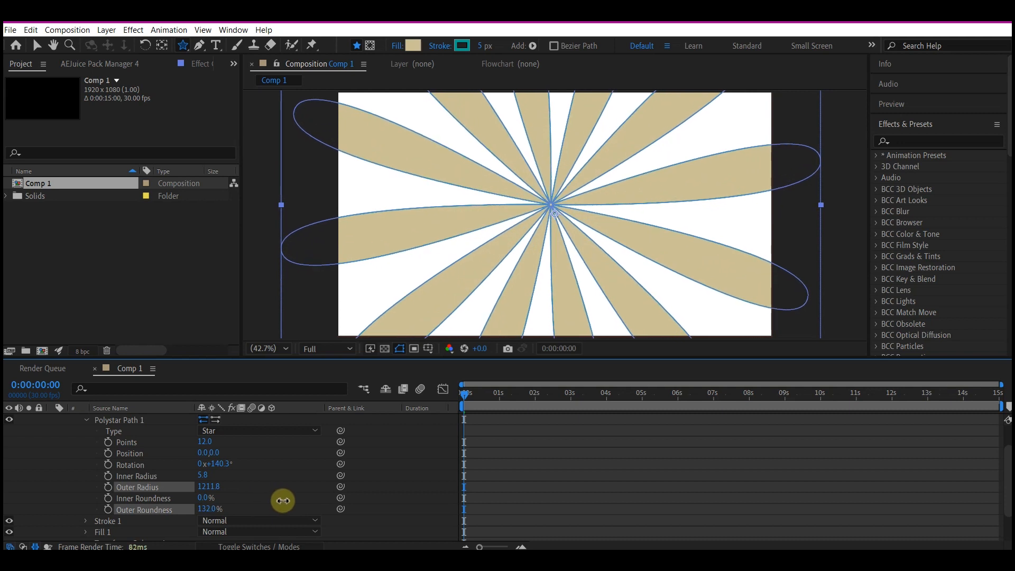
scroll(96, 476, up, 1)
click(51, 419)
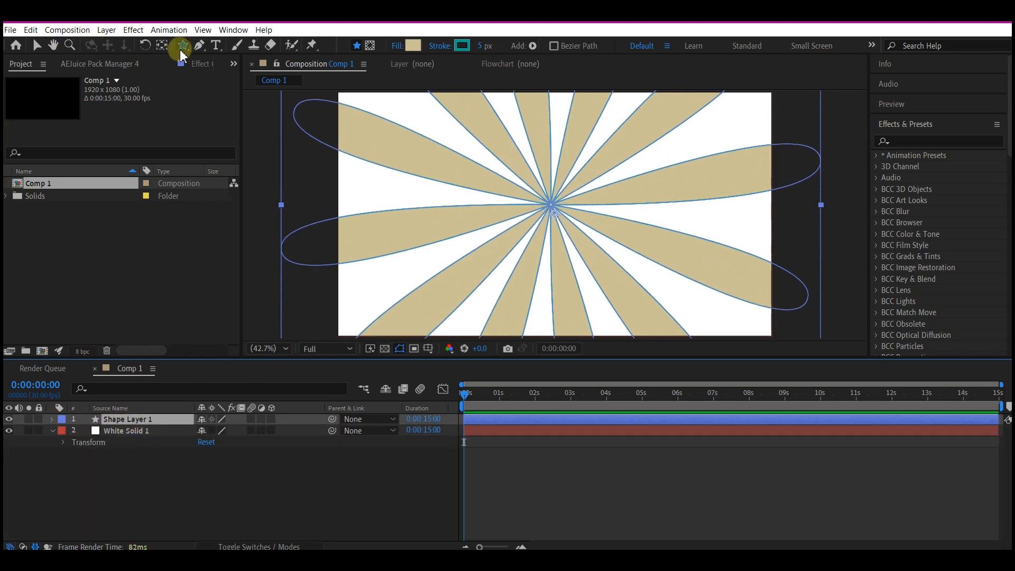
Draw a wide elliptical mask over the middle of the star layer and set its feather to 500 pixels
drag(182, 45, 240, 74)
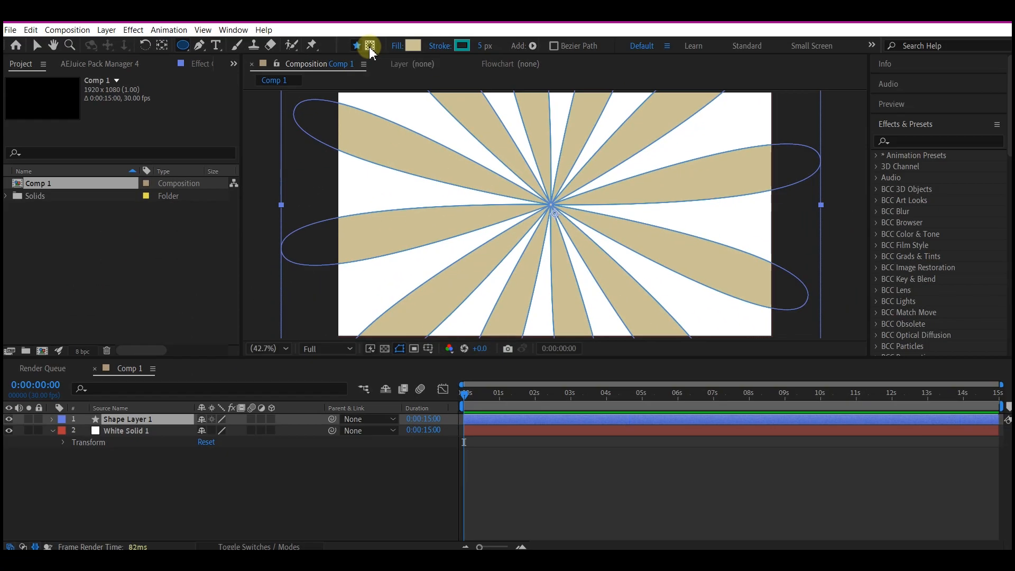
click(370, 47)
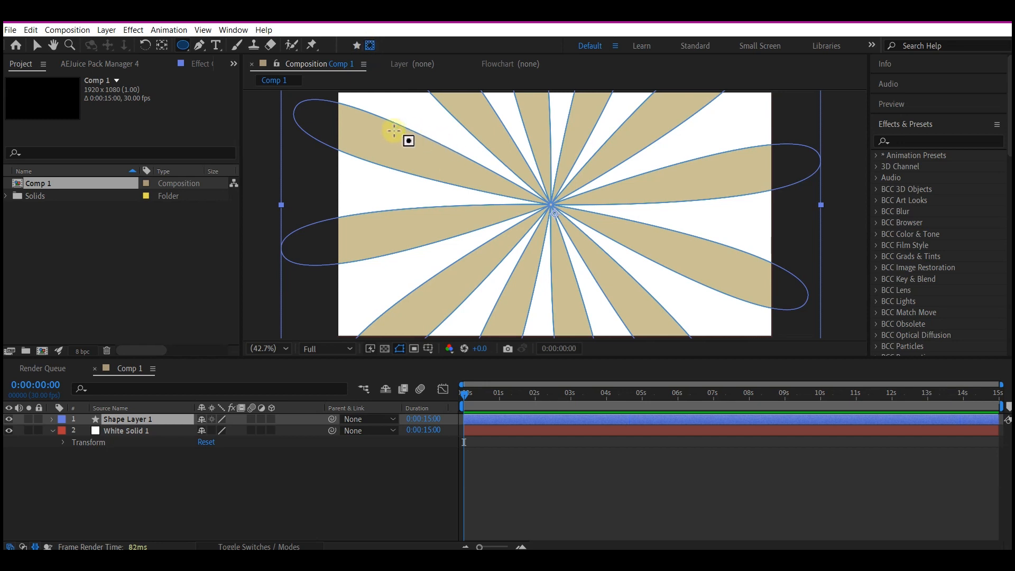
drag(394, 130, 729, 293)
key(m)
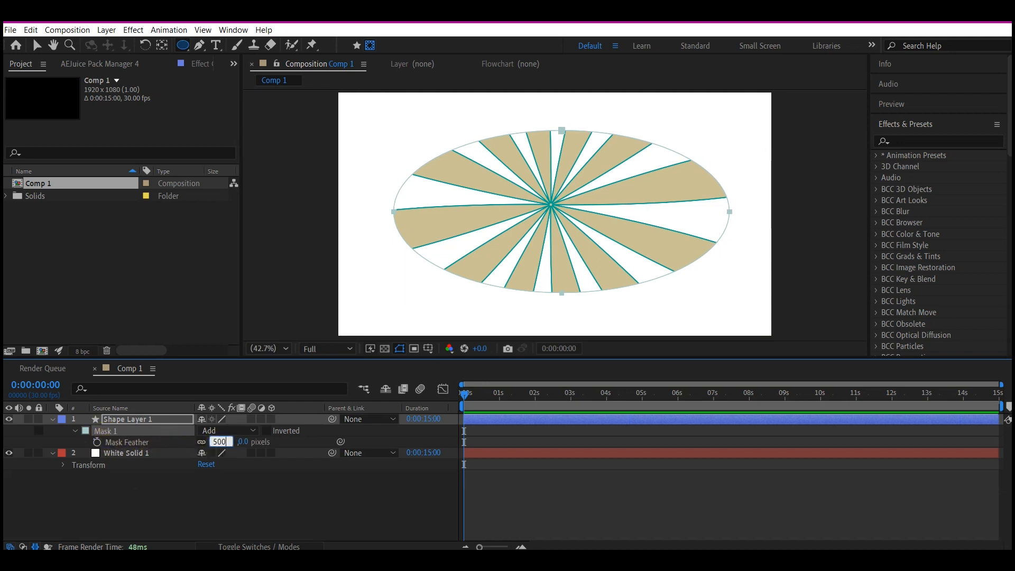
key(Return)
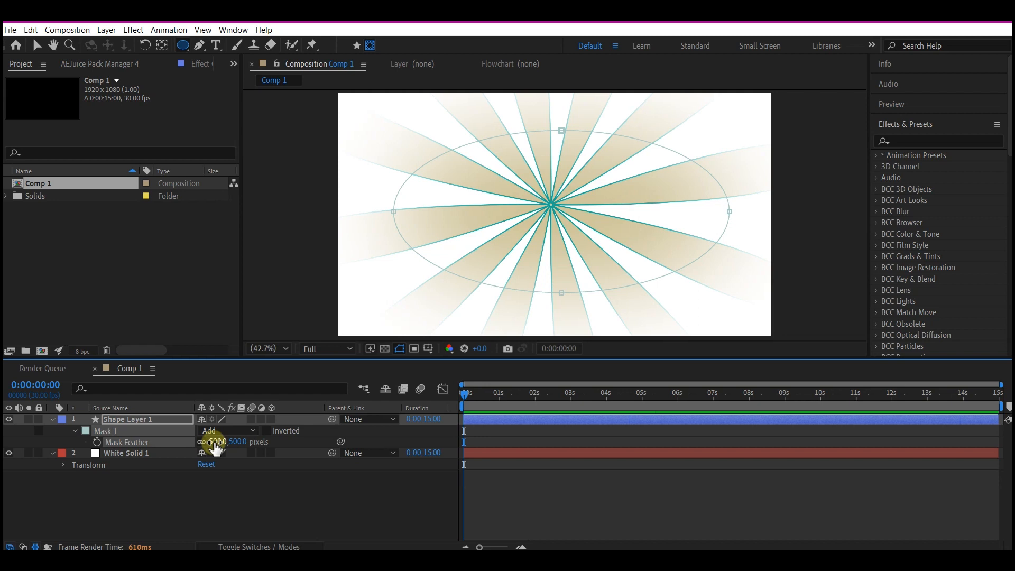
Apply the 4-Color Gradient effect to the white solid
click(112, 458)
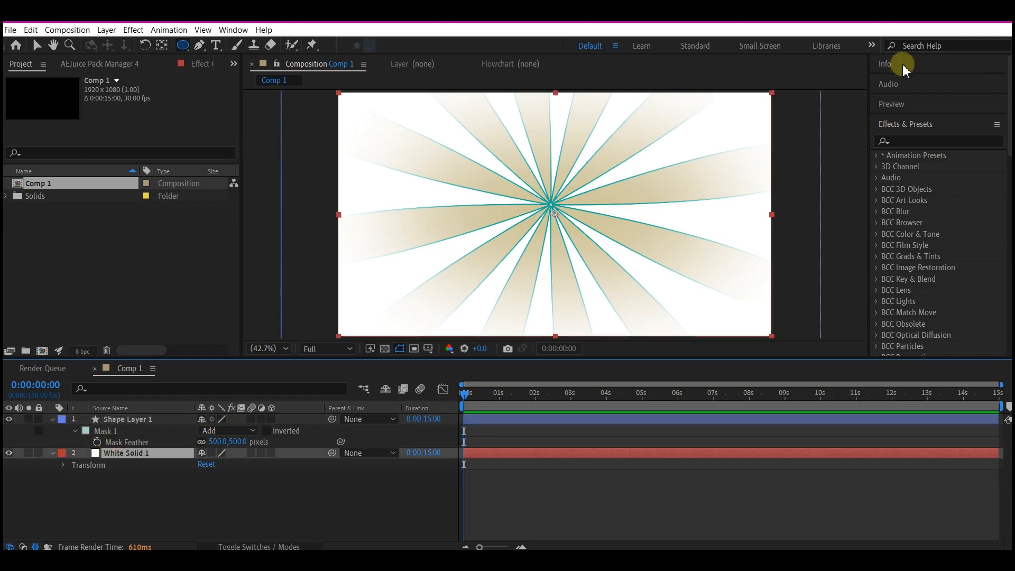
click(917, 141)
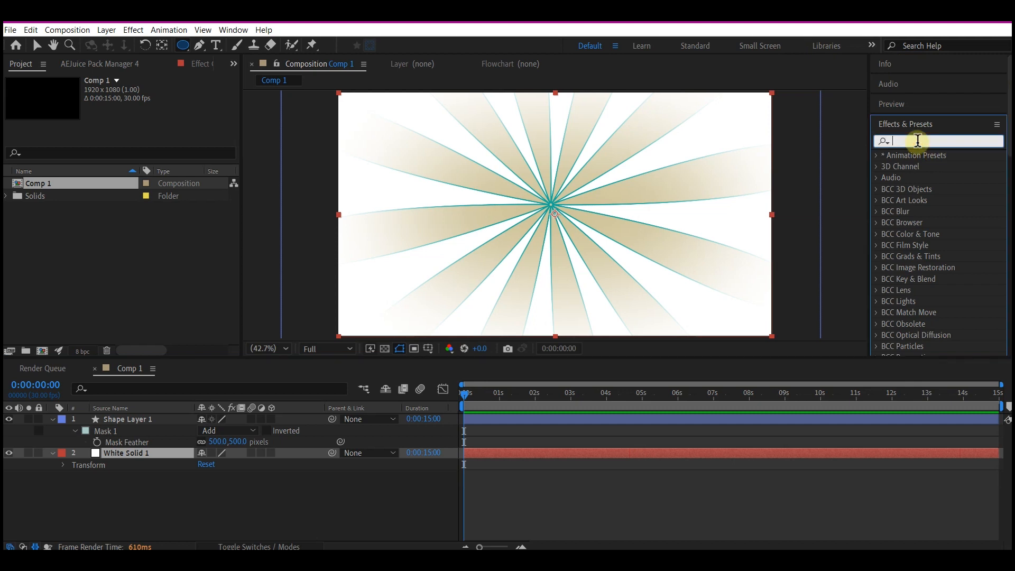
text(4-)
drag(900, 167, 511, 454)
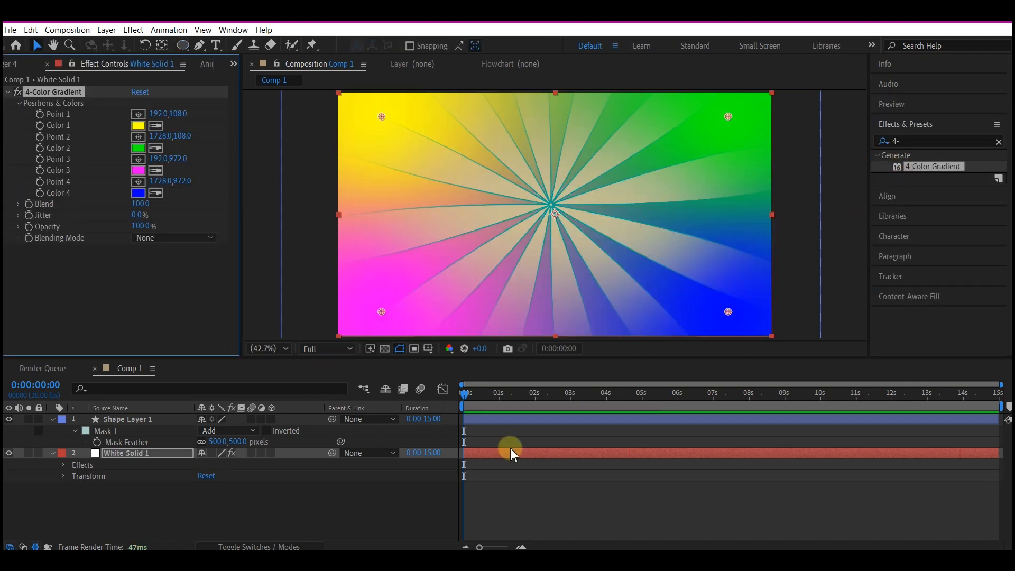
Change the gradient's Color 3 to blue and Color 4 to purple
click(139, 170)
click(569, 366)
click(675, 302)
click(139, 193)
click(570, 347)
click(496, 311)
click(675, 302)
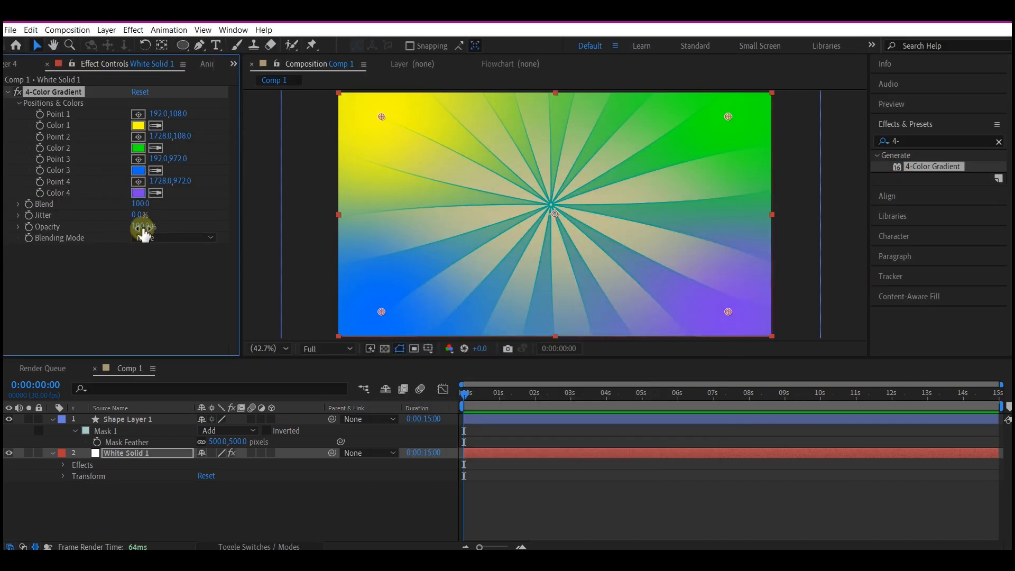
Change the gradient's Color 2 to a muted green and Color 1 to a soft pale yellow
click(139, 148)
click(474, 383)
click(430, 340)
click(676, 302)
click(138, 125)
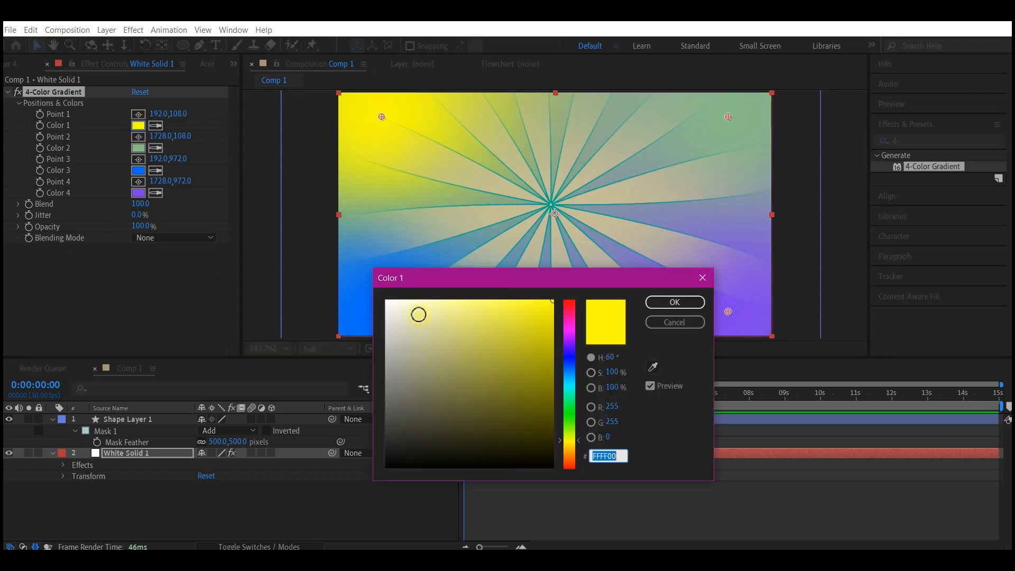
click(419, 314)
click(676, 302)
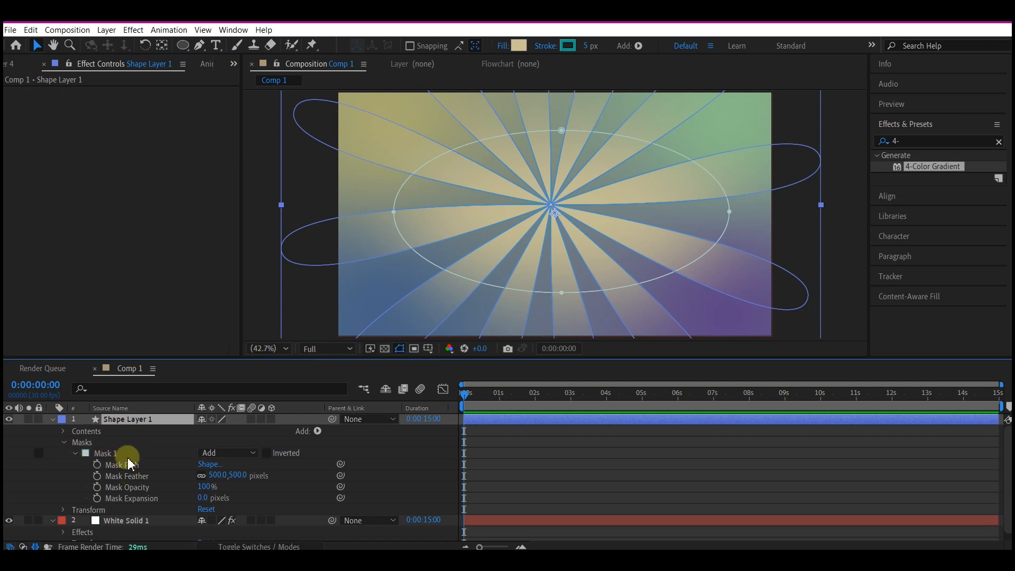
Add a time-based expression to the star's path properties so the rays rotate over the composition
click(63, 432)
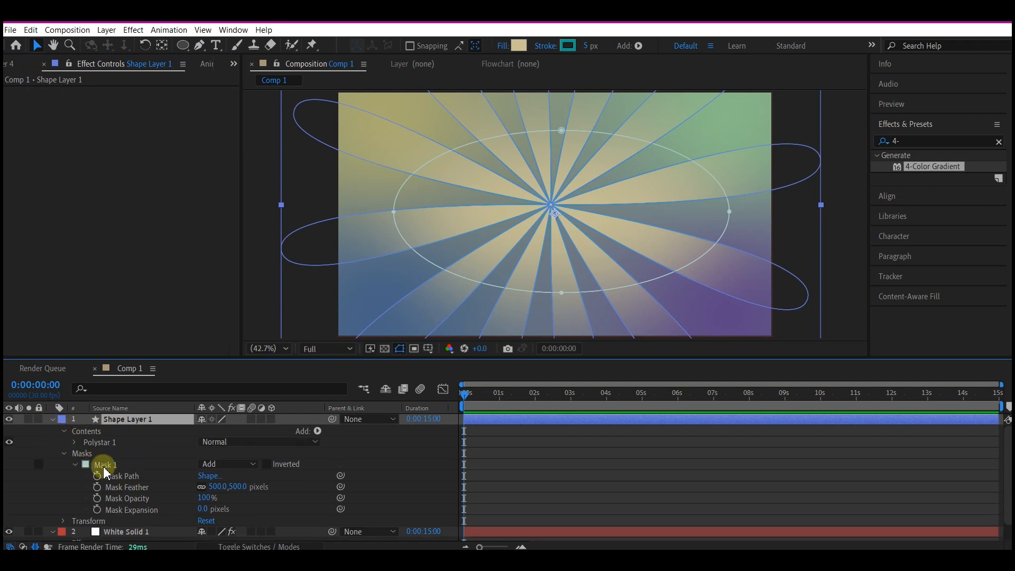
click(77, 442)
click(85, 454)
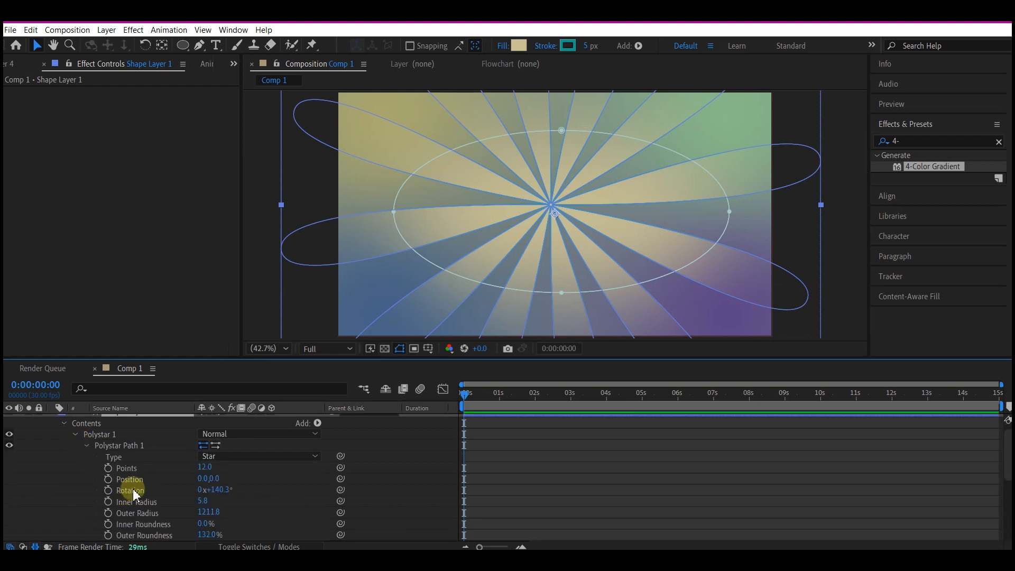
alt+click(107, 479)
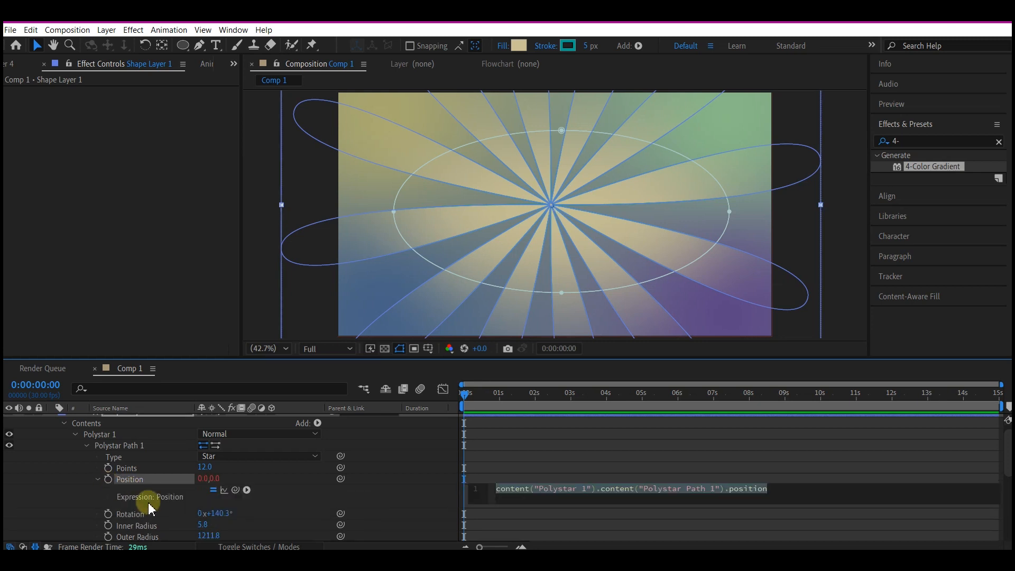
text(tim)
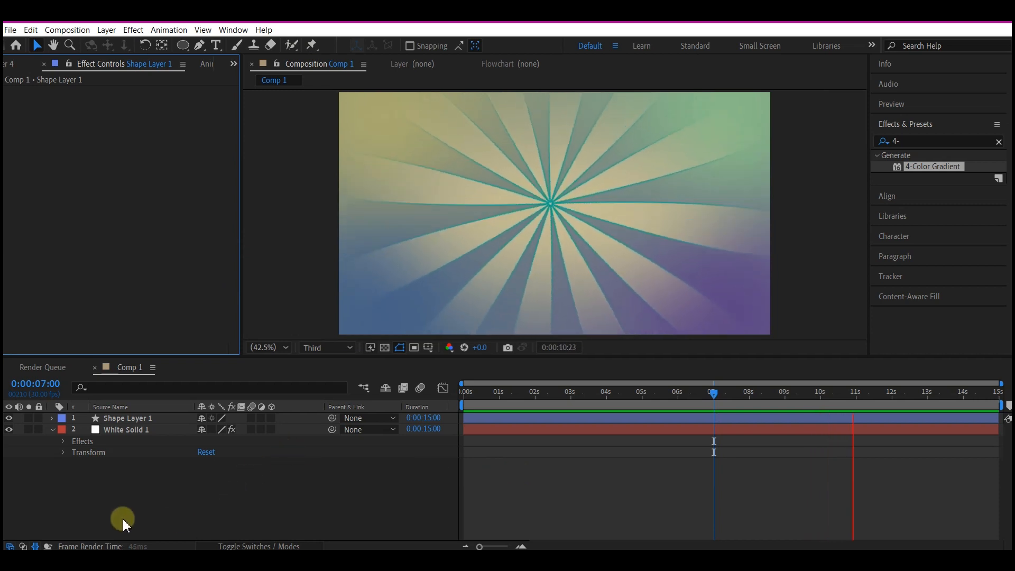
Lower the opacity of the star shape layer so the rays blend into the gradient, and collapse the layer
click(127, 418)
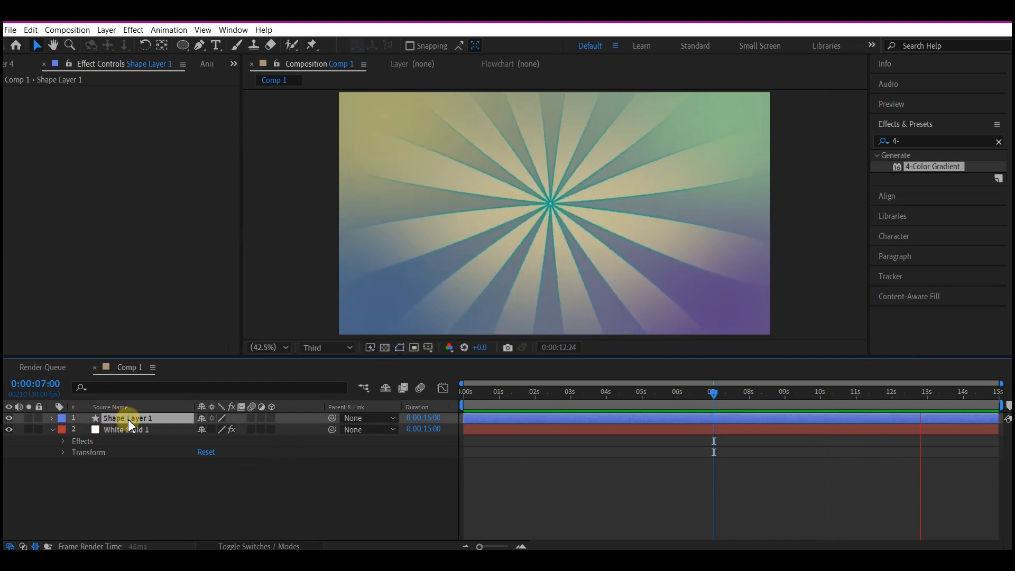
key(t)
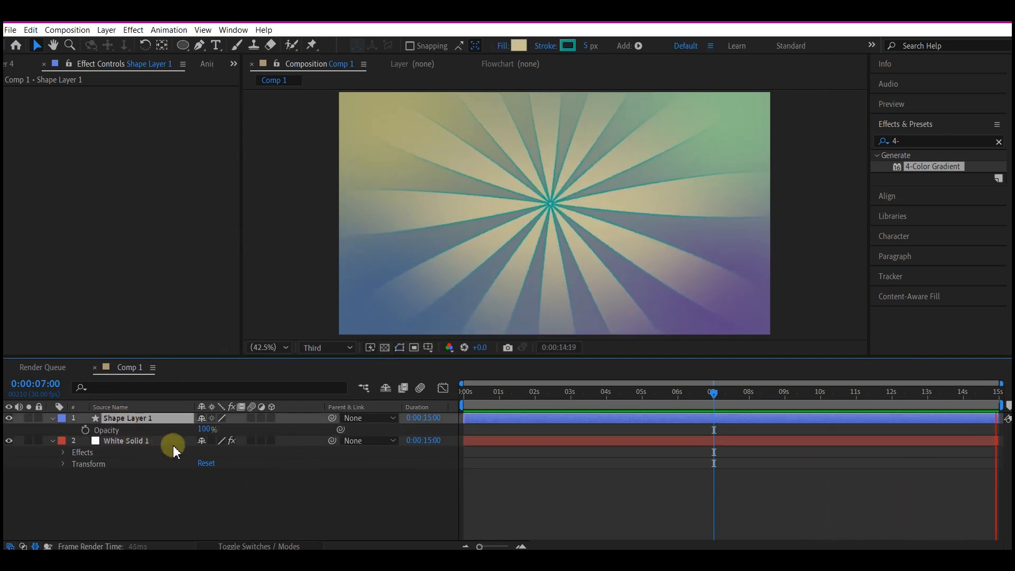
click(205, 428)
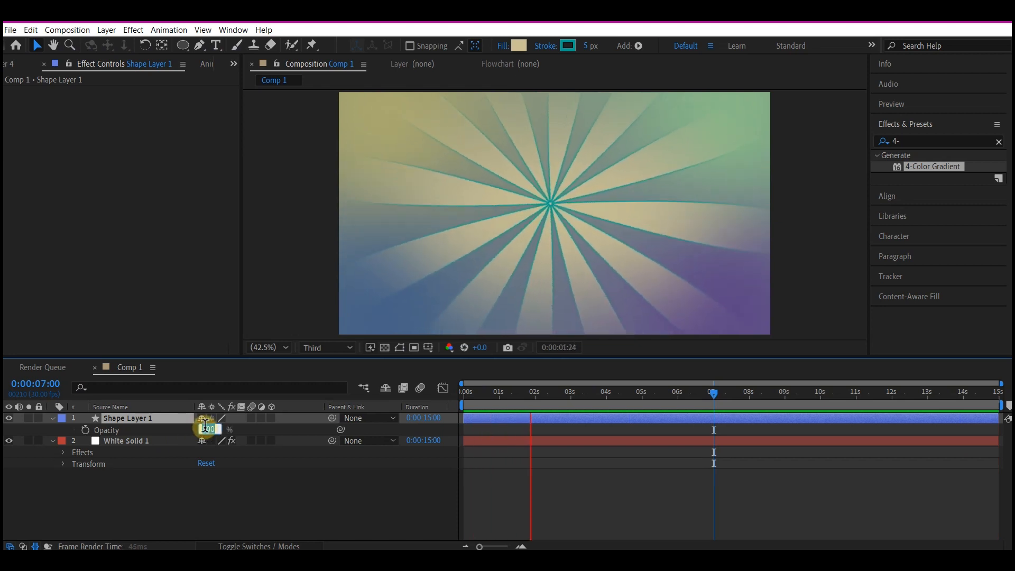
key(Return)
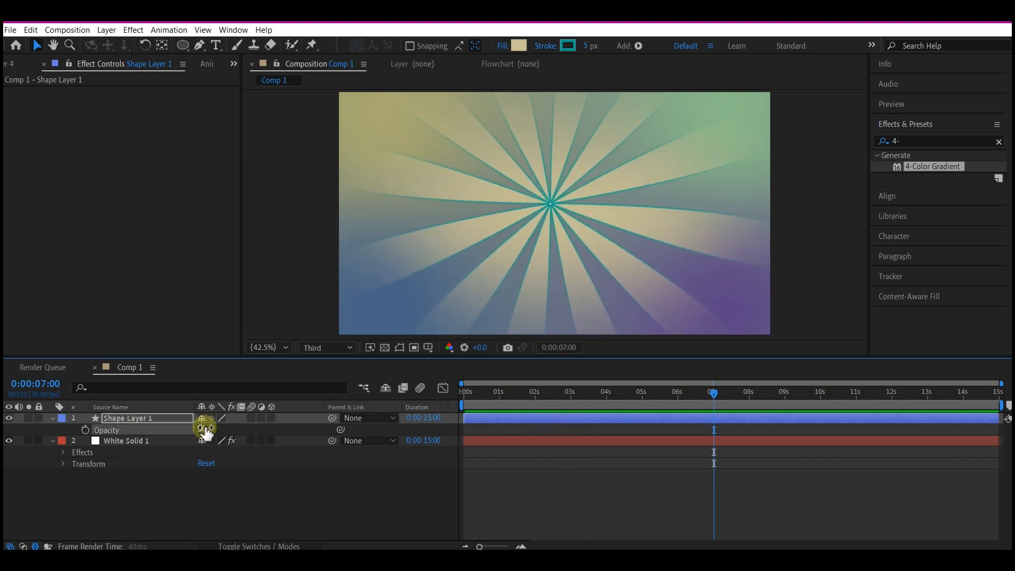
click(53, 419)
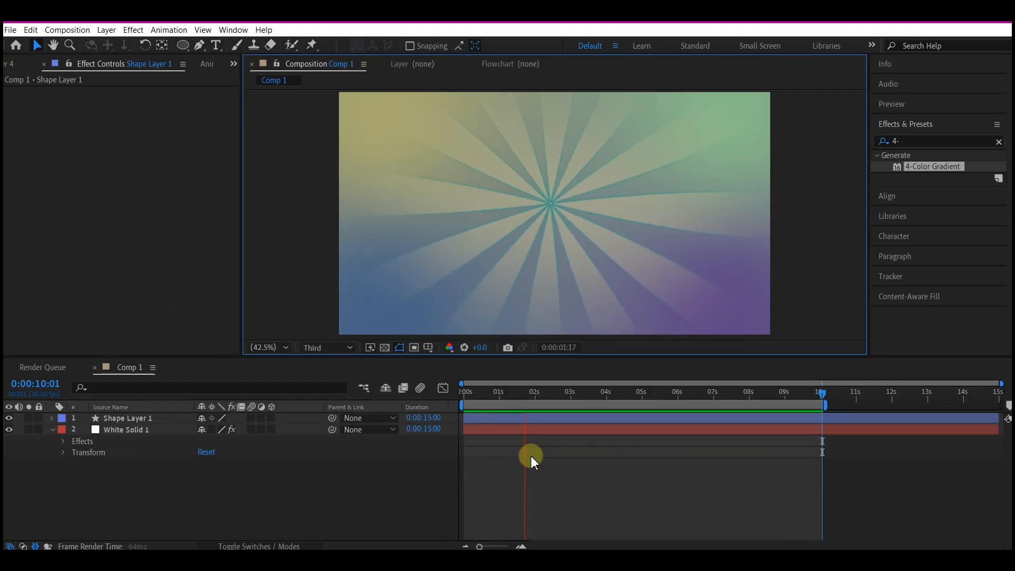
Stop the preview and draw a rounded rectangle in the centre of the composition as a new shape layer
key(space)
key(q)
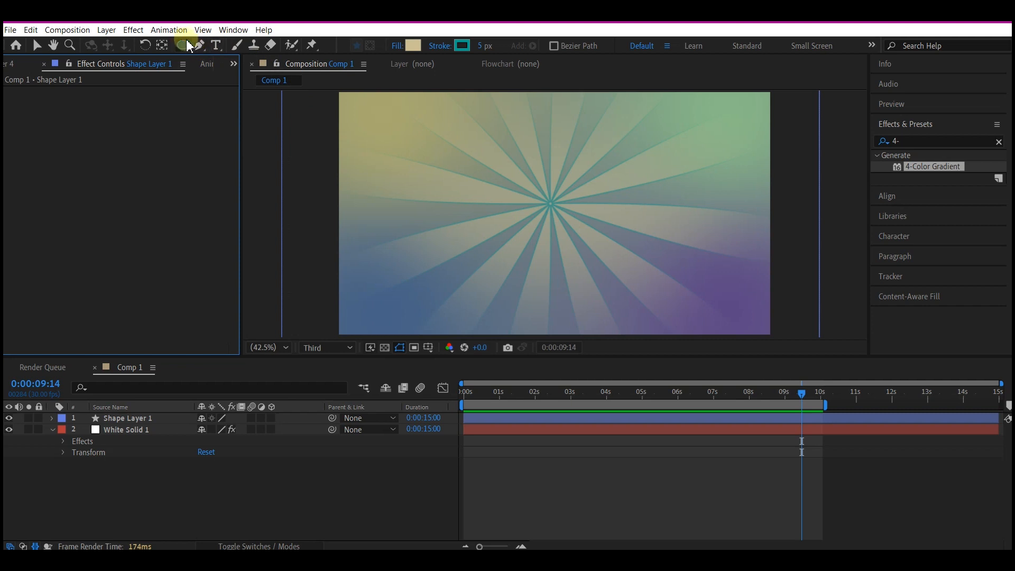
drag(182, 45, 243, 57)
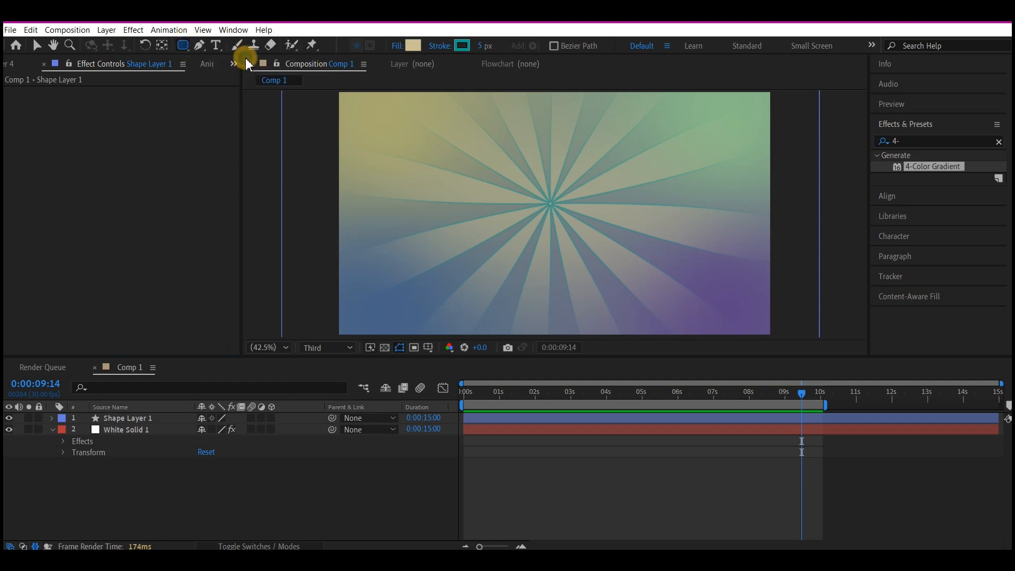
drag(472, 156, 636, 246)
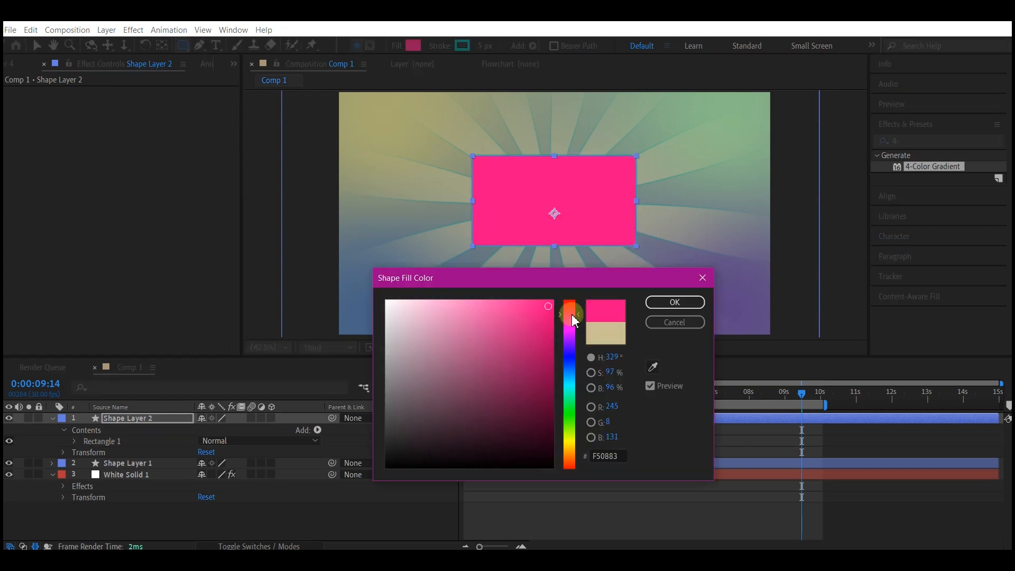
Set the rectangle's fill to bright pink F50883 and centre its layer horizontally and vertically in the composition
click(675, 302)
click(887, 196)
click(906, 177)
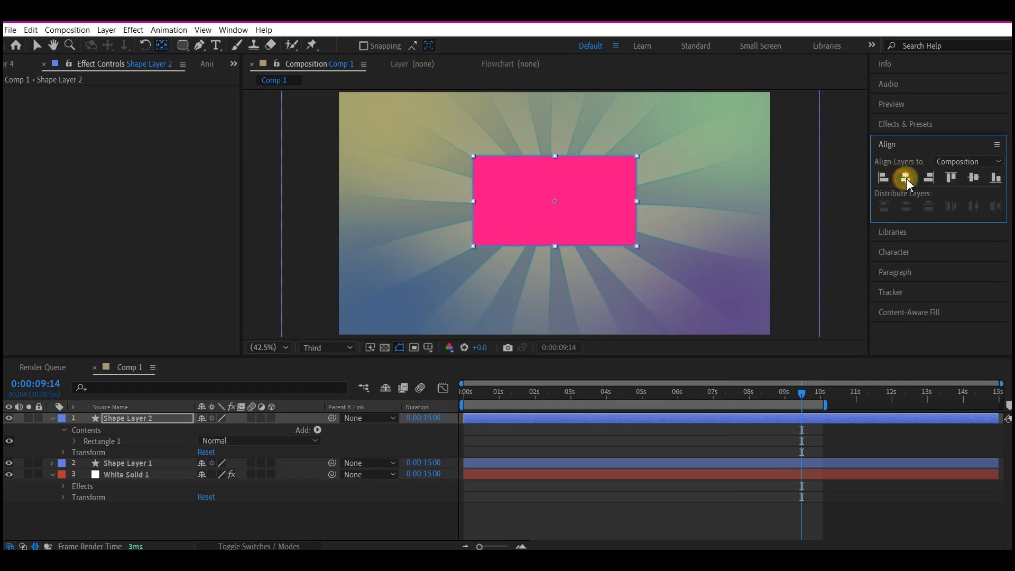
click(973, 178)
Set the rectangle path's roundness to 54 and split its layer at 0:00:09:14
click(75, 441)
click(86, 452)
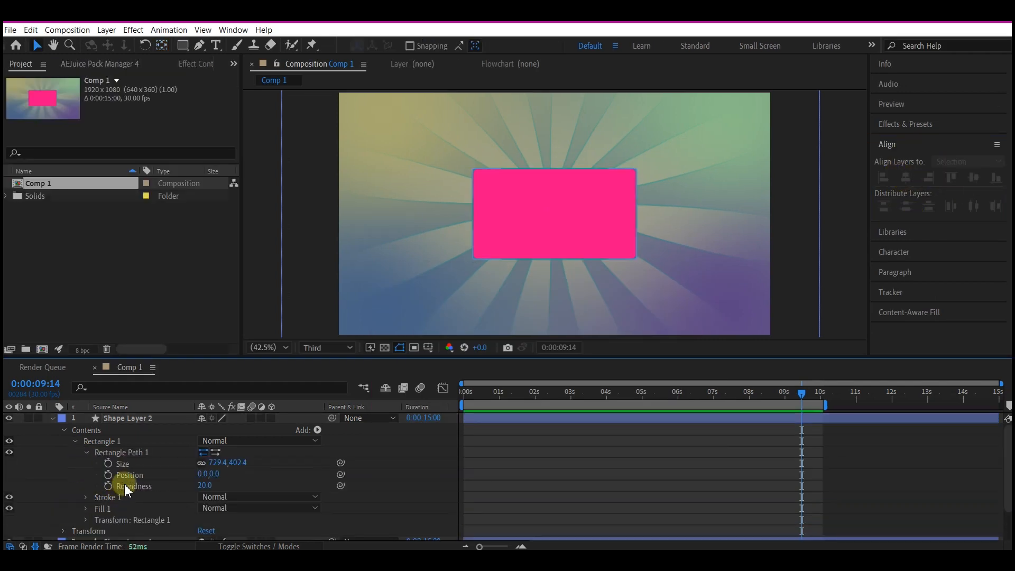
drag(204, 485, 215, 486)
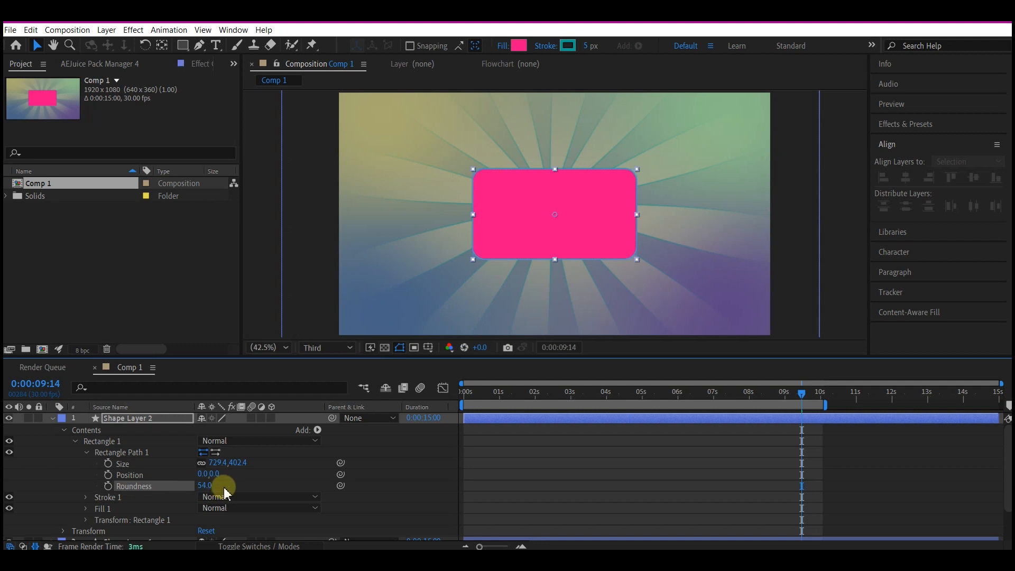
click(115, 418)
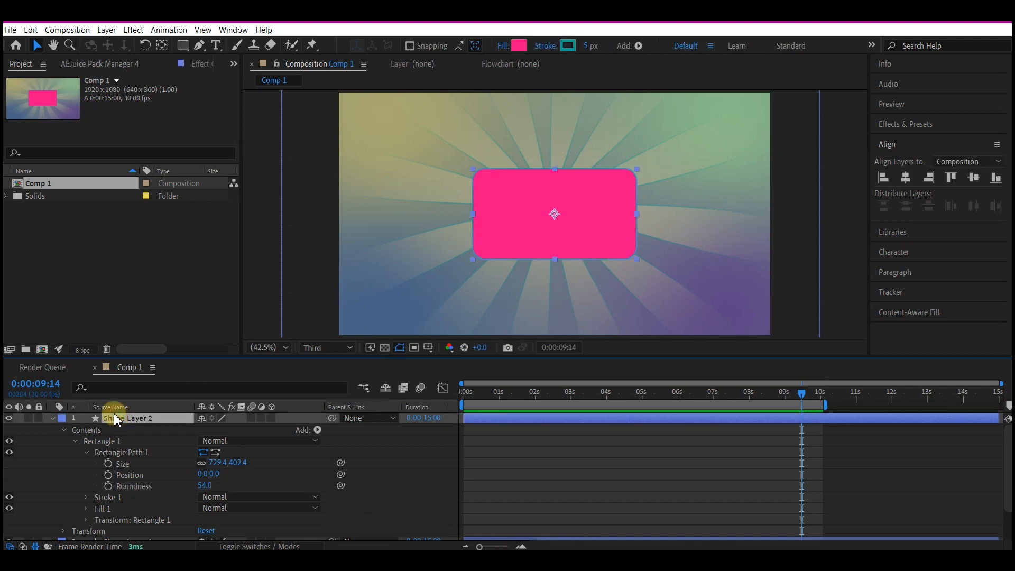
key(ctrl+shift+d)
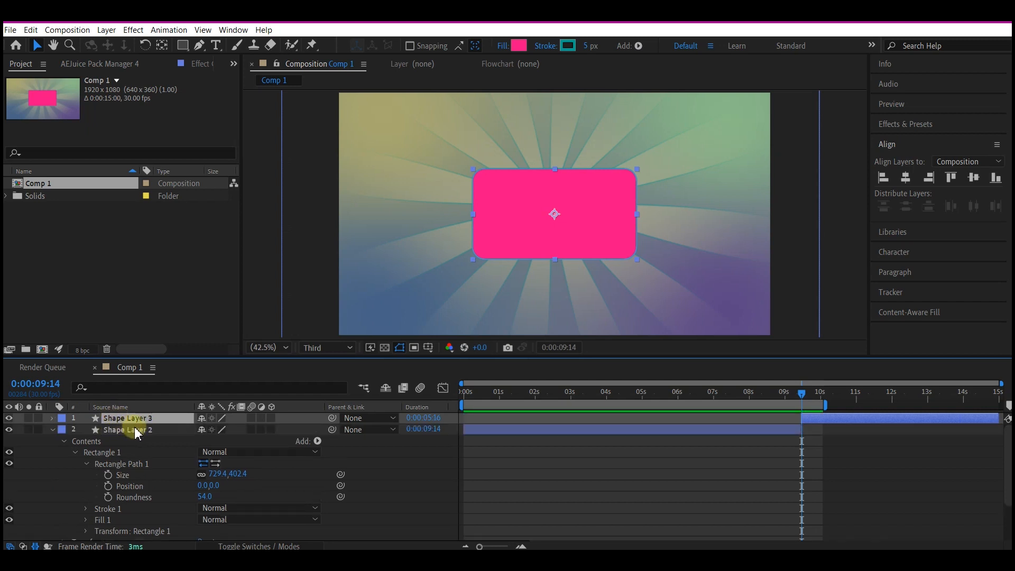
Set the fill of Shape Layer 3 to None and its stroke colour to yellow FFFB01
click(501, 47)
click(441, 249)
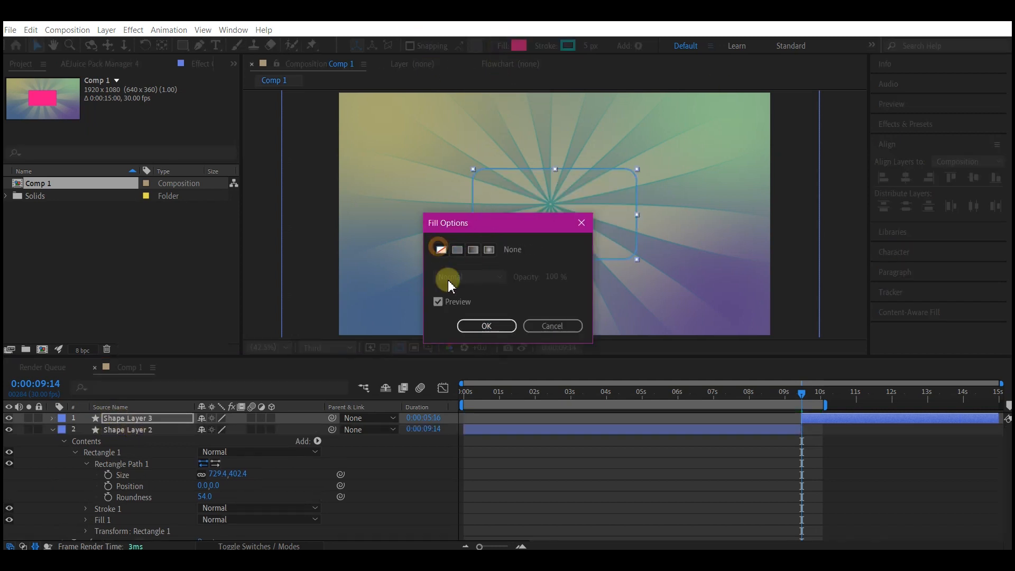
click(482, 326)
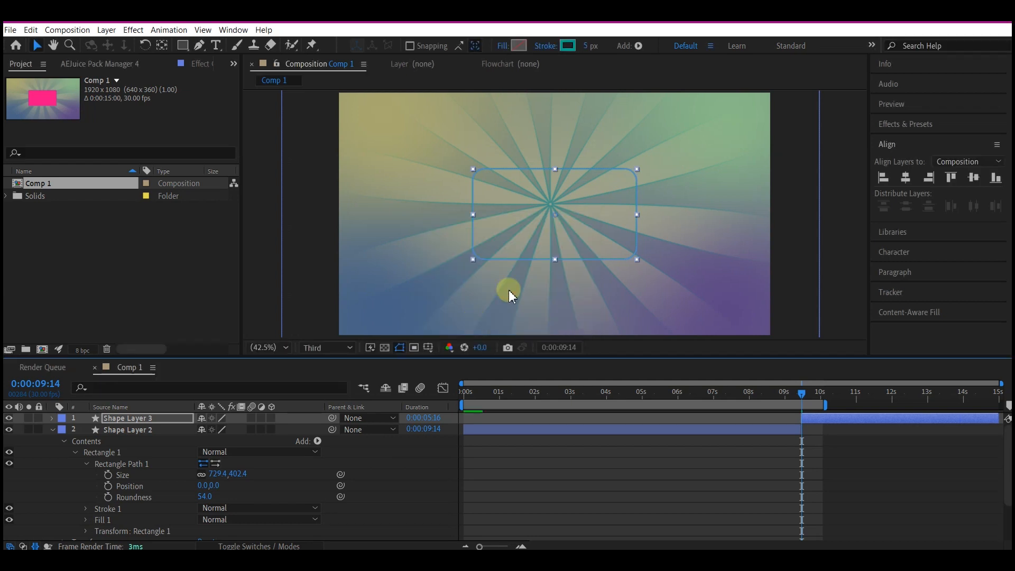
click(568, 46)
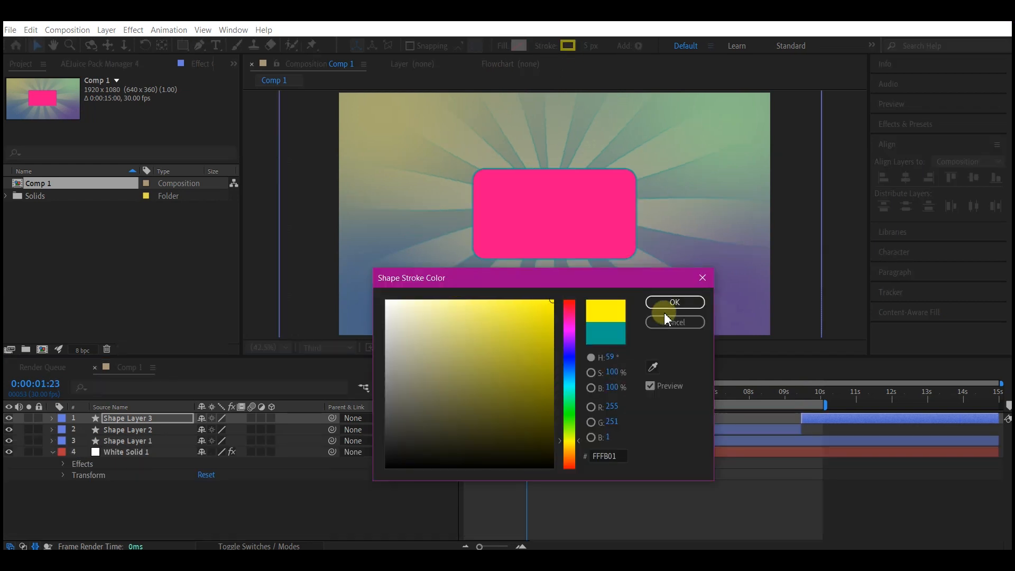
click(680, 303)
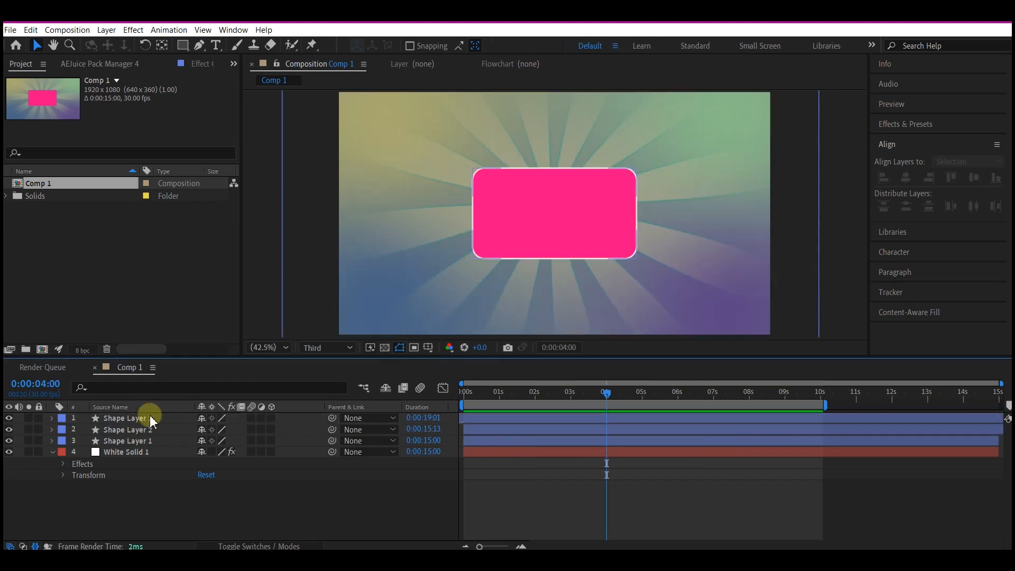
Add separate text layers reading TRENDING, MOTION and GRAPHICS, stacked inside the pink rectangle
right_click(158, 469)
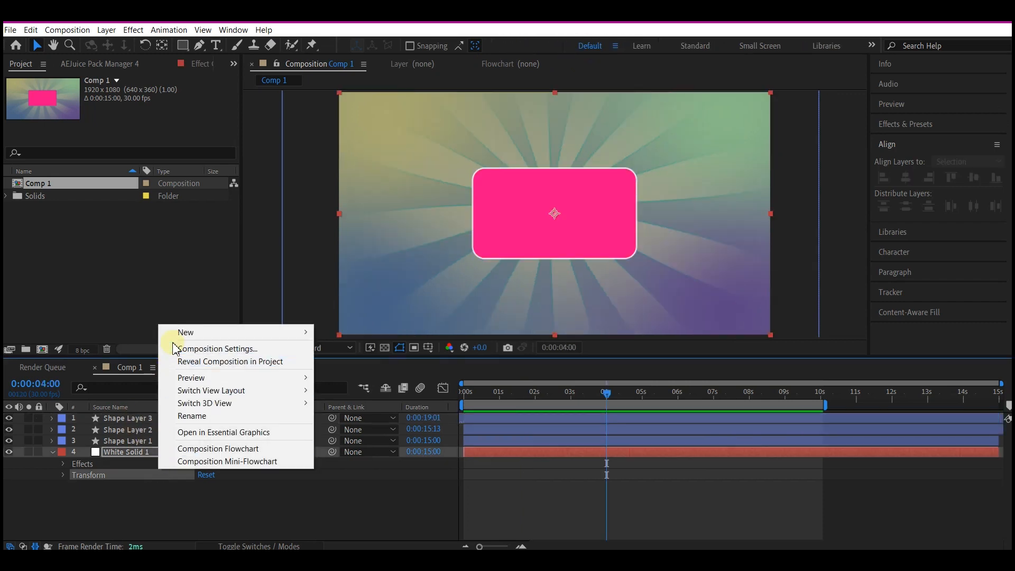
mouse_move(182, 334)
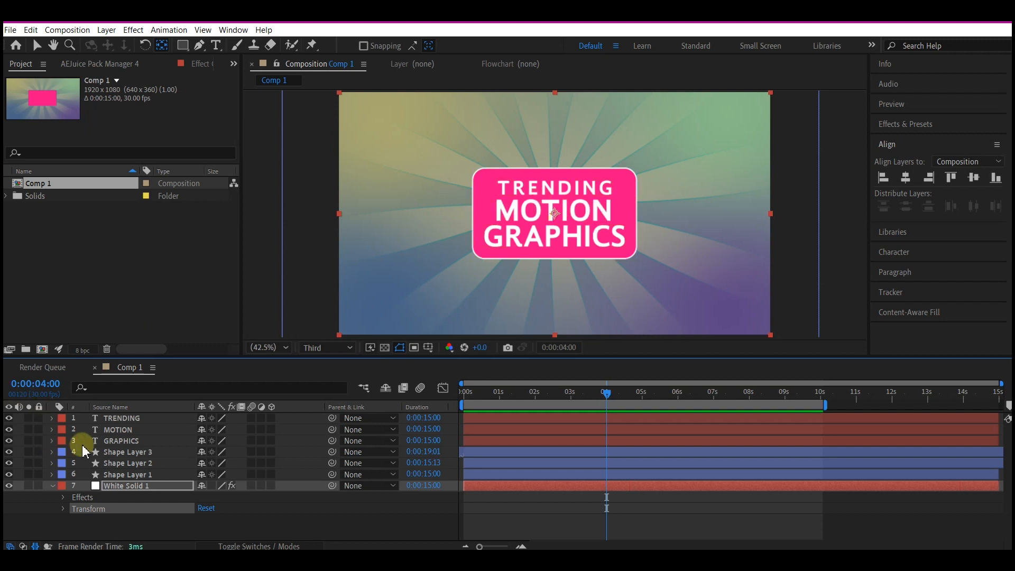
Parent the TRENDING, MOTION and GRAPHICS text layers and Shape Layer 3 to Shape Layer 2
click(125, 419)
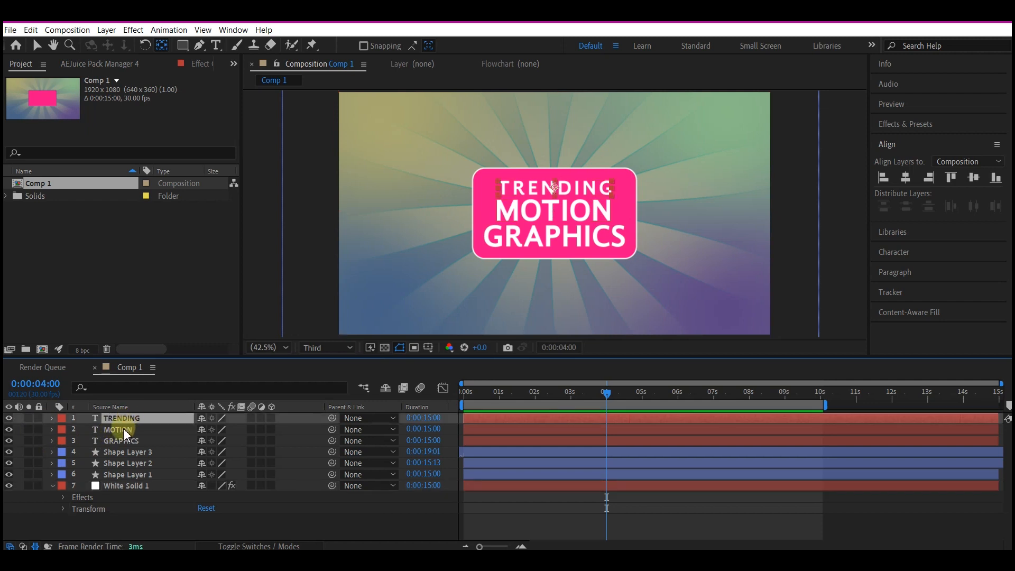
ctrl+click(124, 430)
ctrl+click(120, 442)
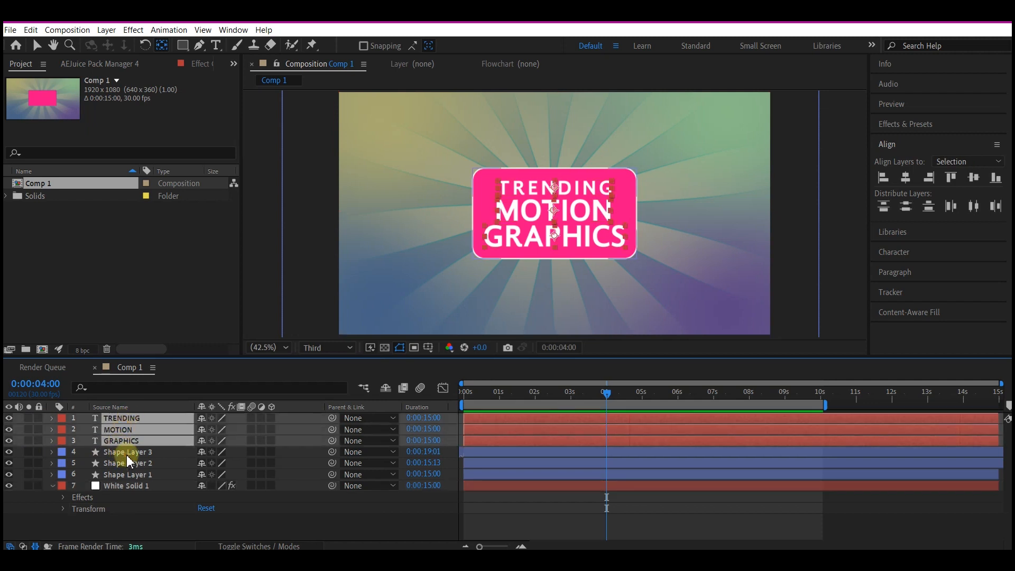
ctrl+click(126, 453)
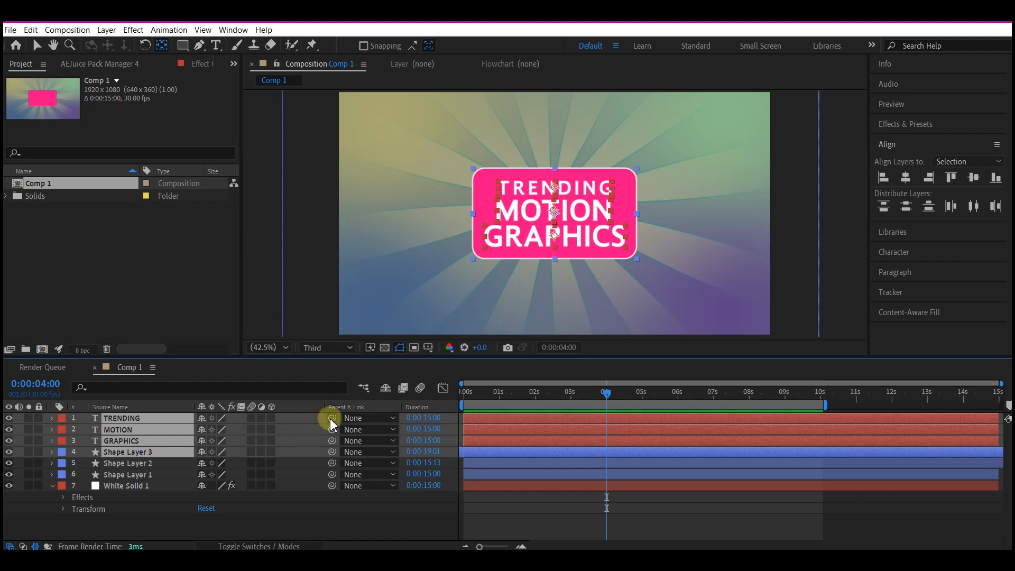
drag(331, 418, 118, 465)
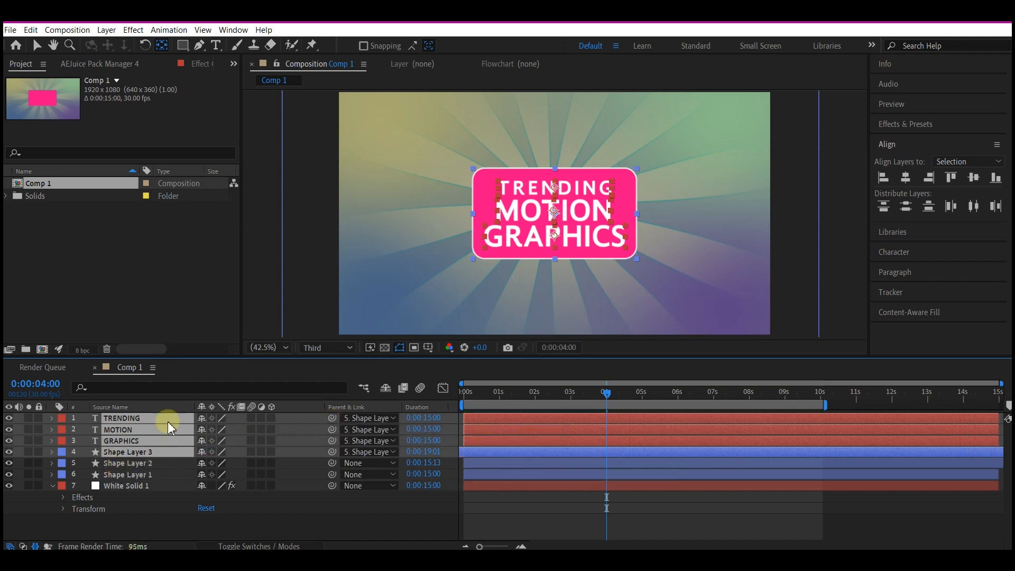
Make the three text layers, Shape Layer 3 and Shape Layer 2 3D layers, and clear the selection
click(119, 463)
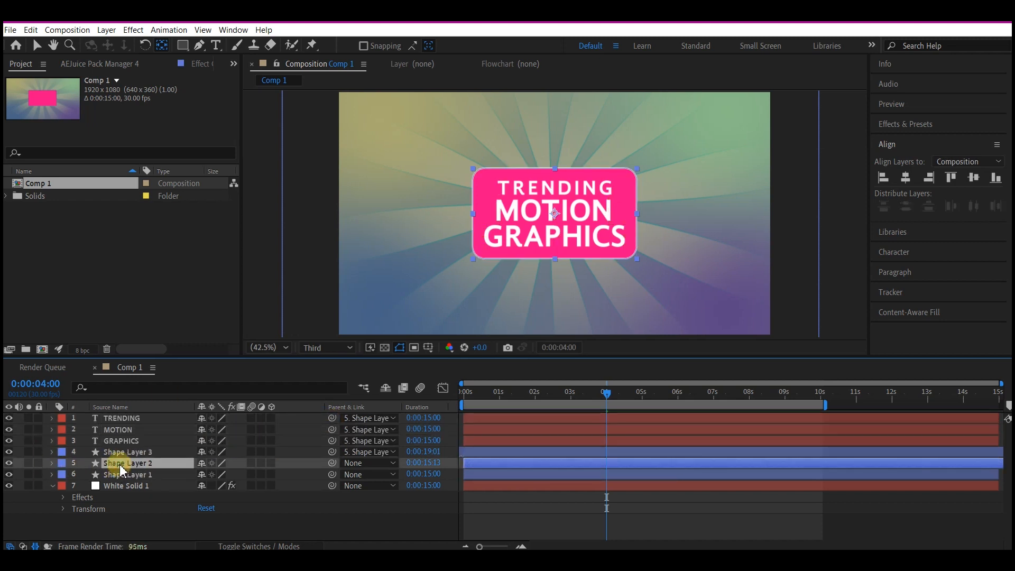
shift+click(133, 419)
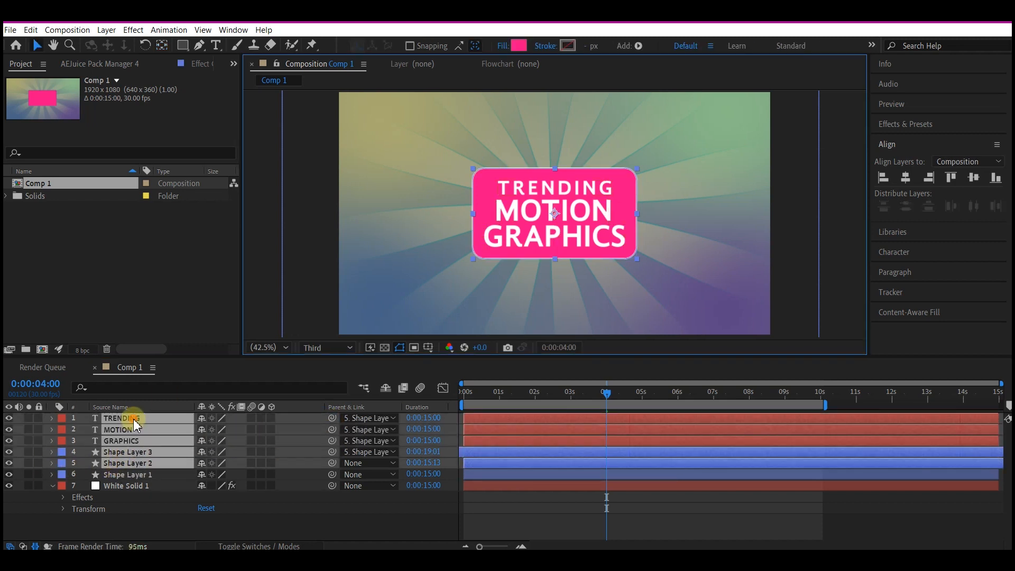
click(273, 421)
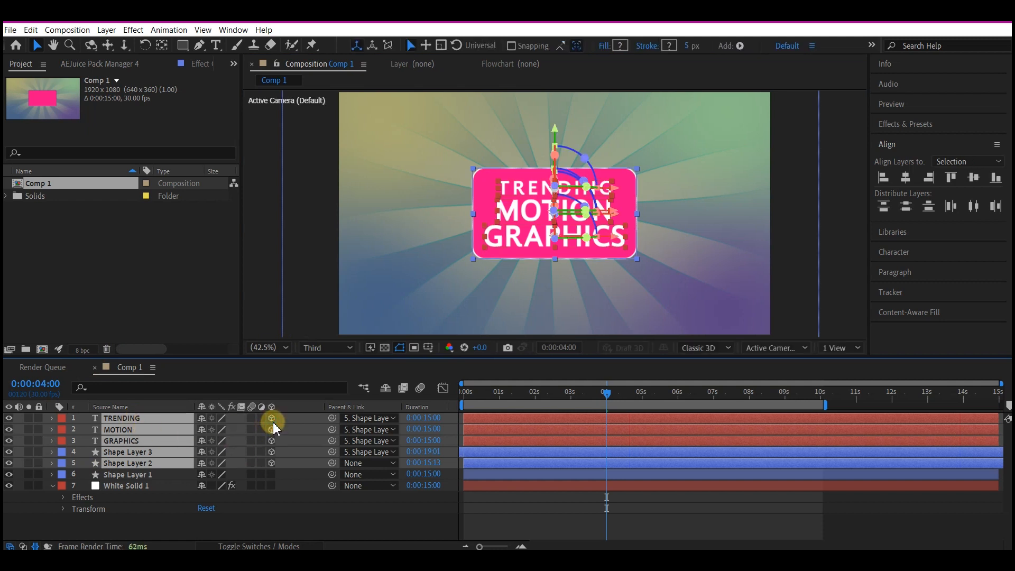
click(33, 502)
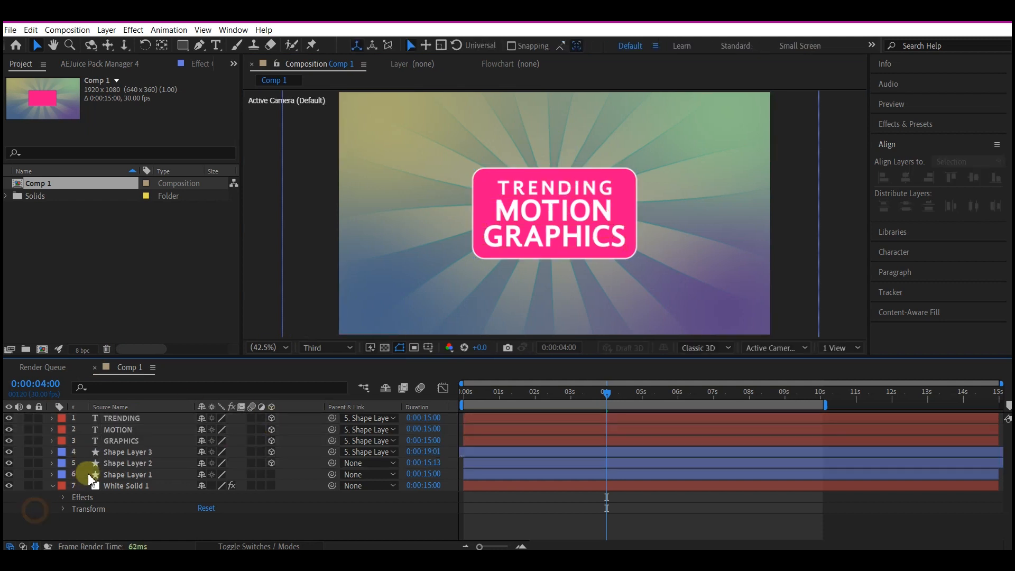
Keyframe Shape Layer 2's position from 960, 1485 at 0:00:00:00 to 960, 540 at 0:00:00:29 so it rises into frame
click(114, 467)
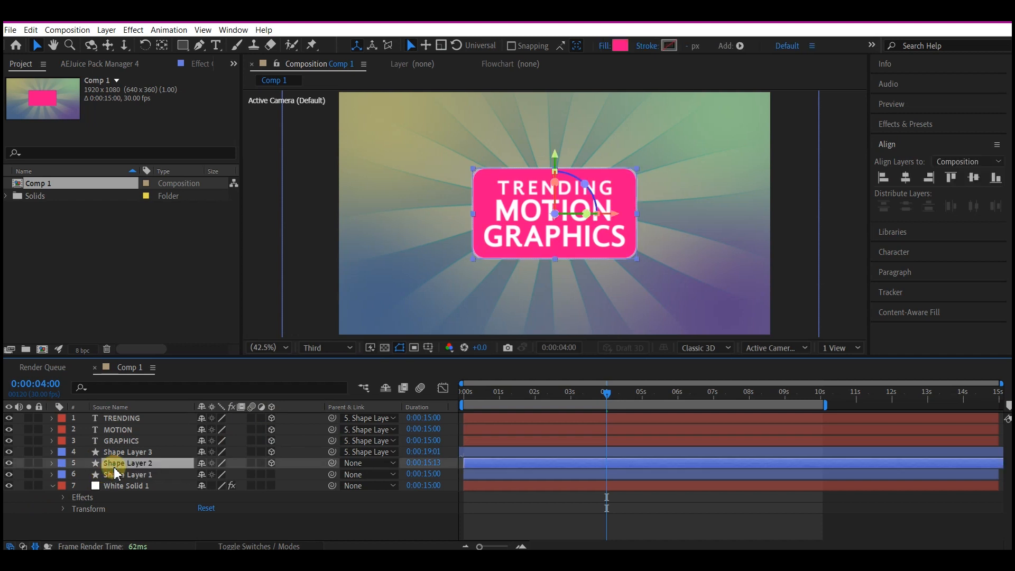
key(p)
click(498, 392)
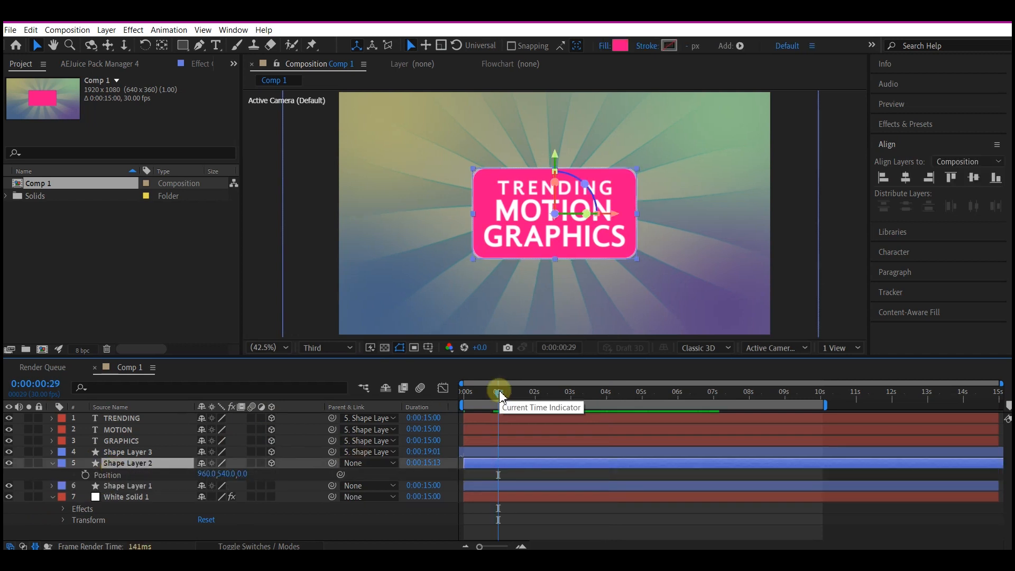
click(85, 475)
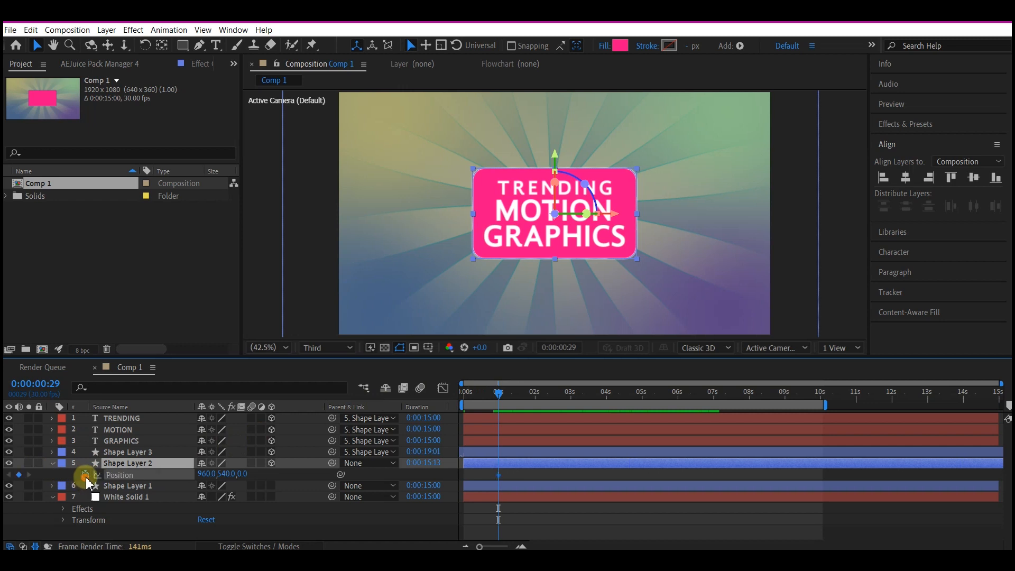
drag(498, 394, 452, 395)
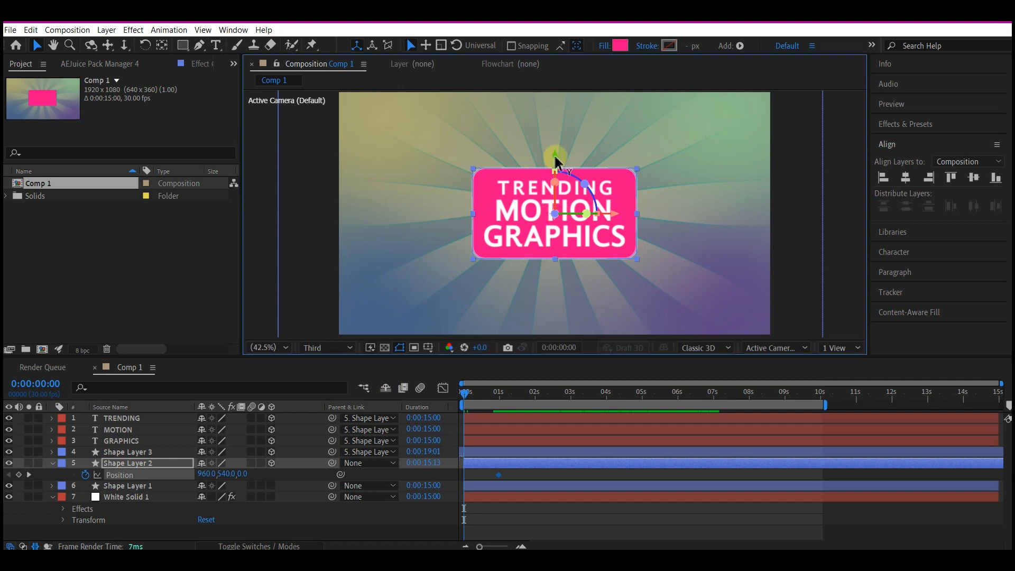
drag(555, 155, 560, 313)
drag(564, 369, 562, 378)
Keyframe Shape Layer 2's X Rotation from 270° at 0:00:00:00 to 0° at 0:00:00:29
key(shift+r)
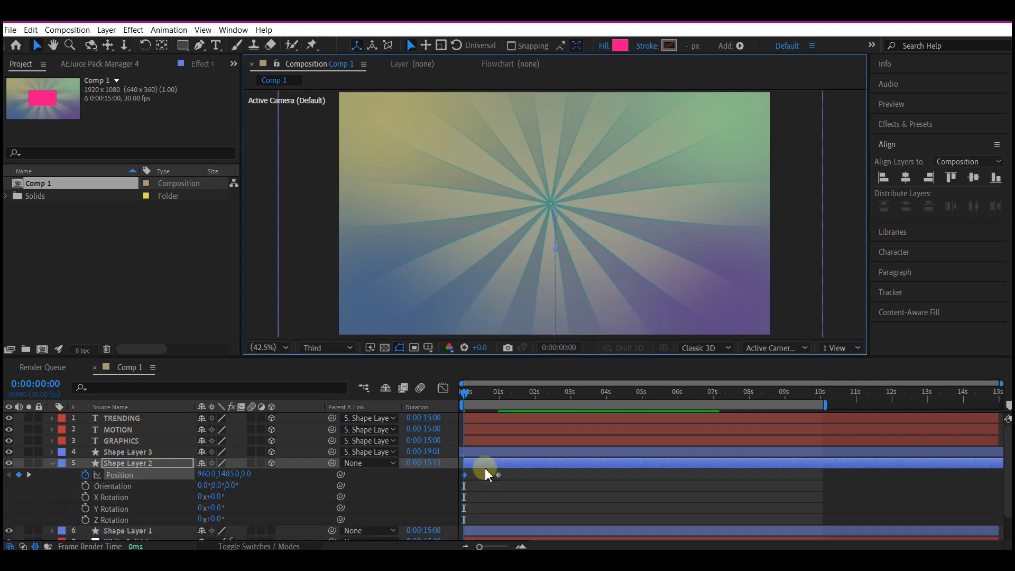
click(28, 475)
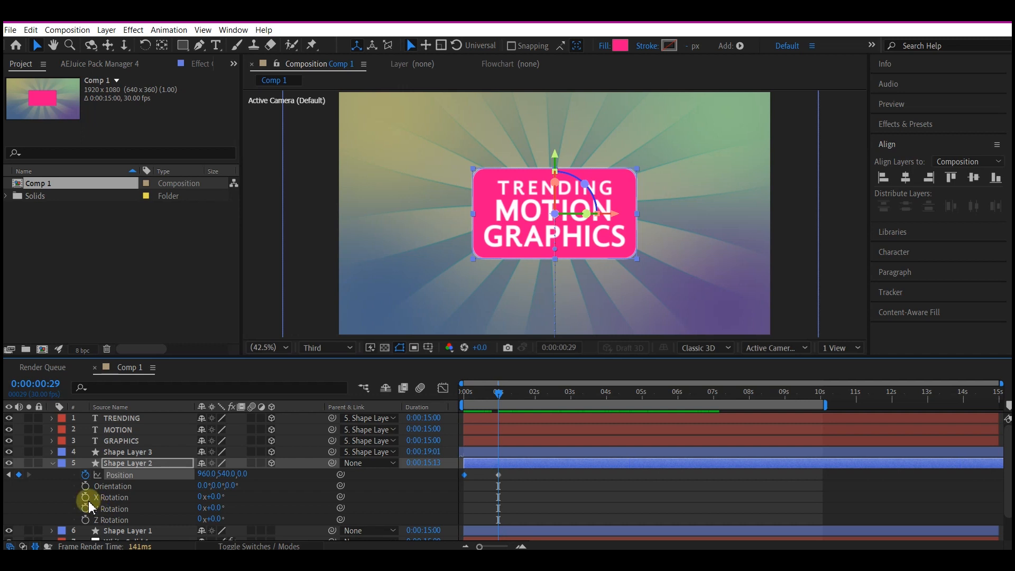
click(85, 498)
click(465, 393)
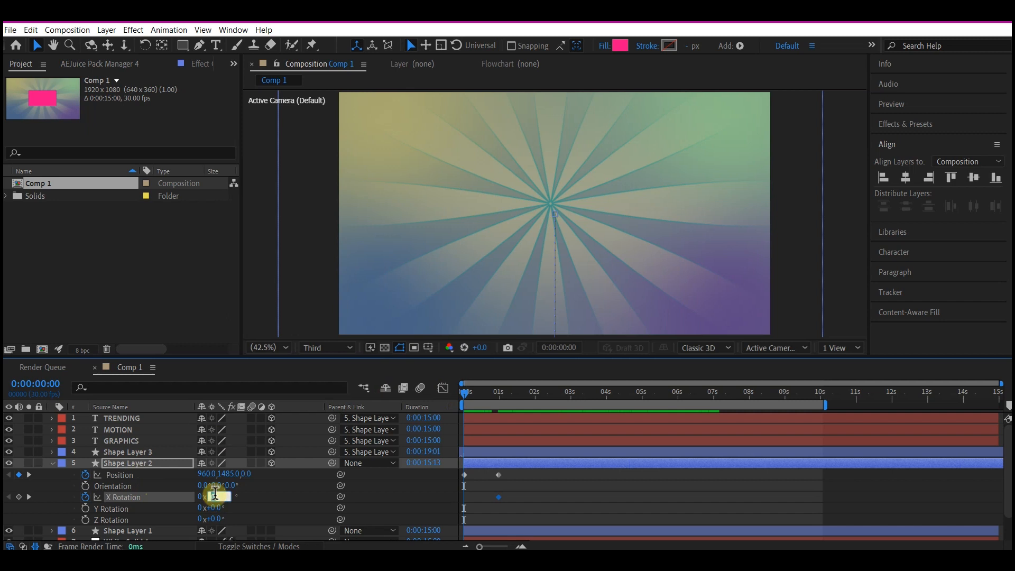
text(270)
key(Return)
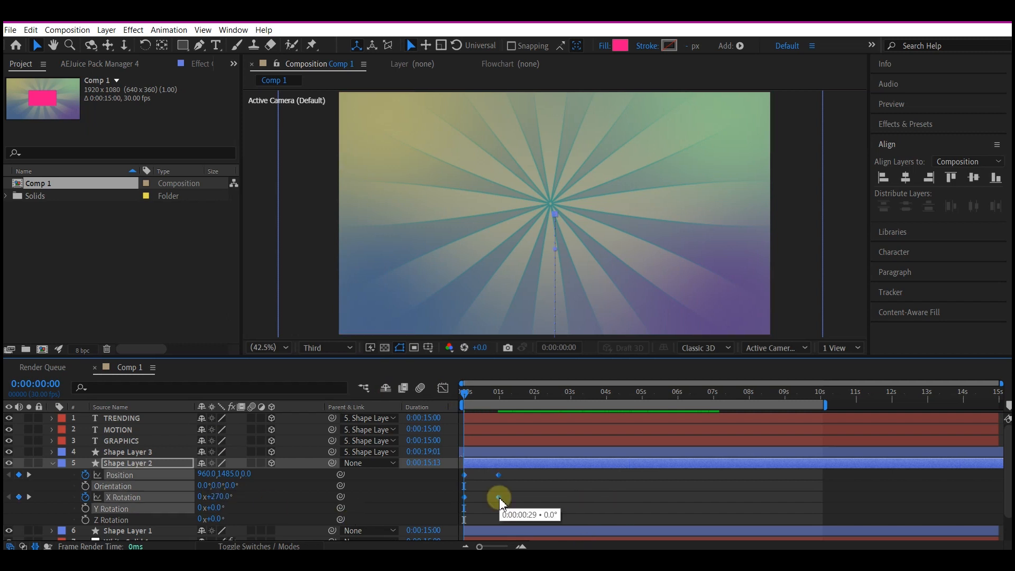
Apply Easy Ease to the Position and X Rotation keyframes of Shape Layer 2
right_click(499, 497)
mouse_move(550, 489)
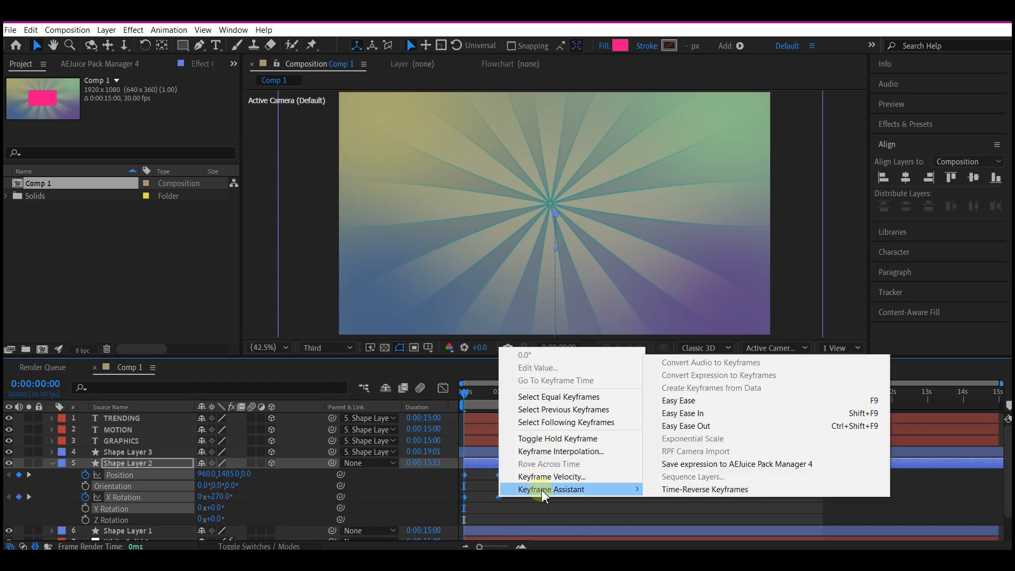
click(682, 401)
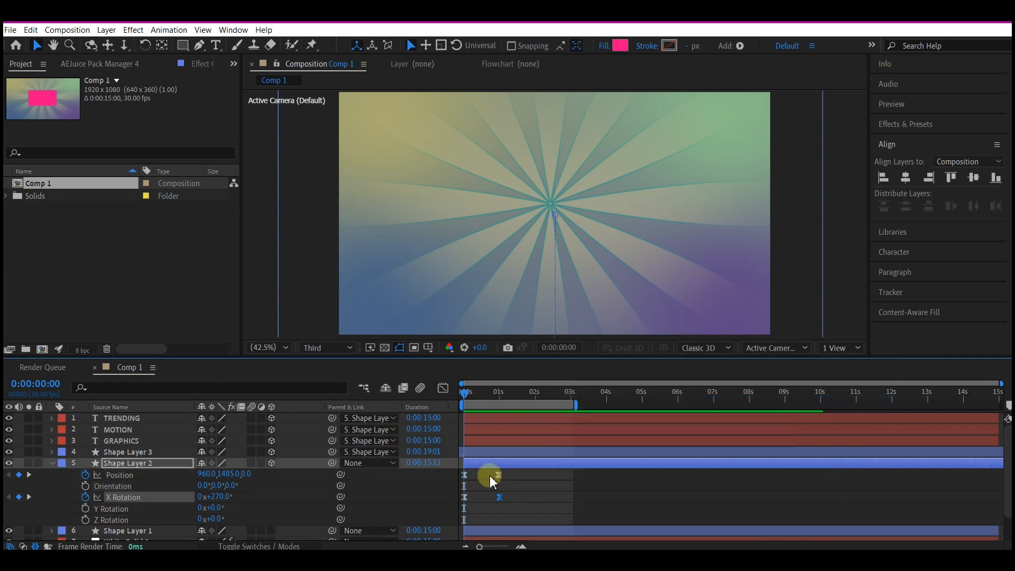
Keyframe Shape Layer 2's opacity to fade in from the first frame to 100% at 0:00:01:01
key(shift+t)
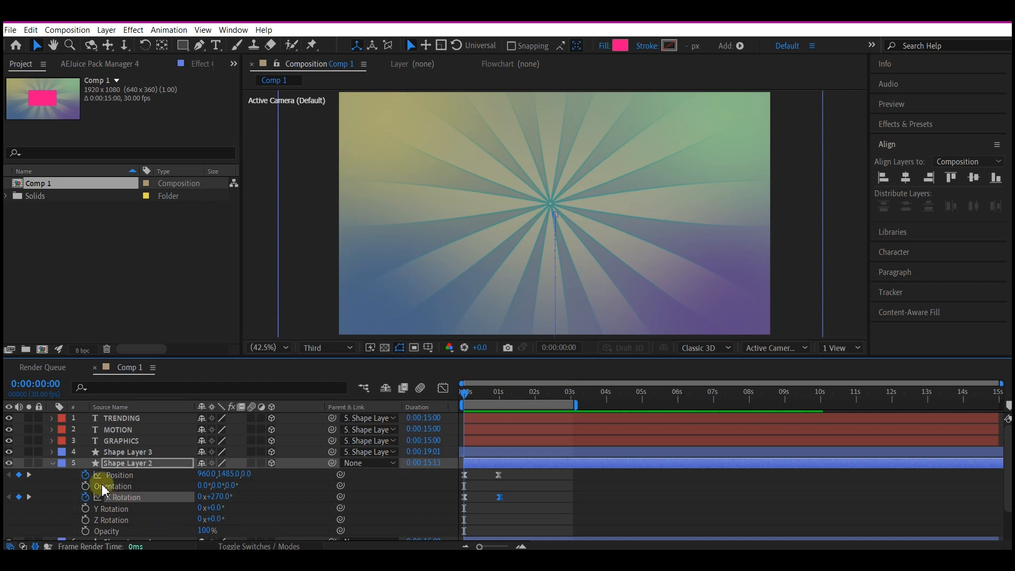
click(502, 392)
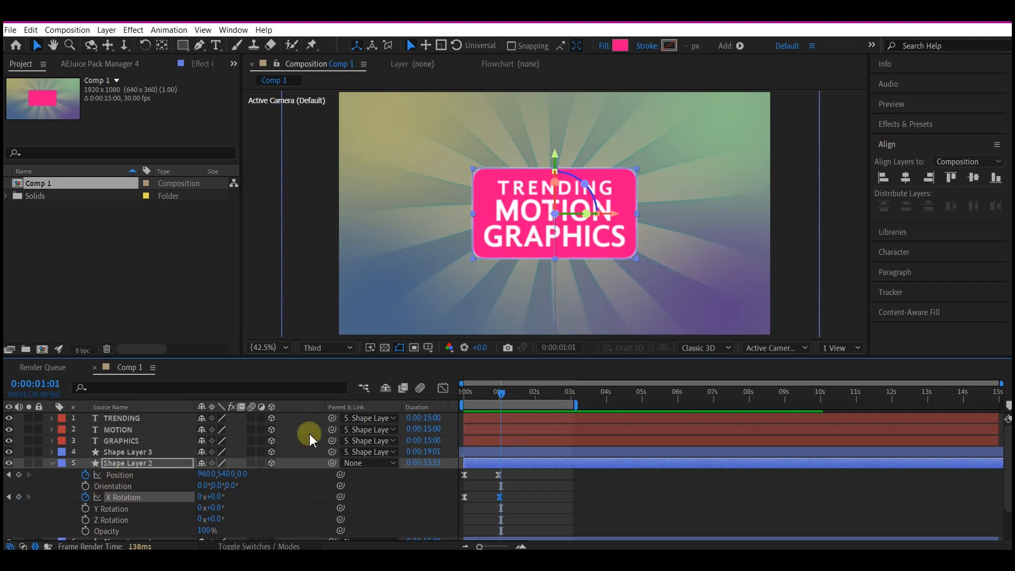
click(85, 531)
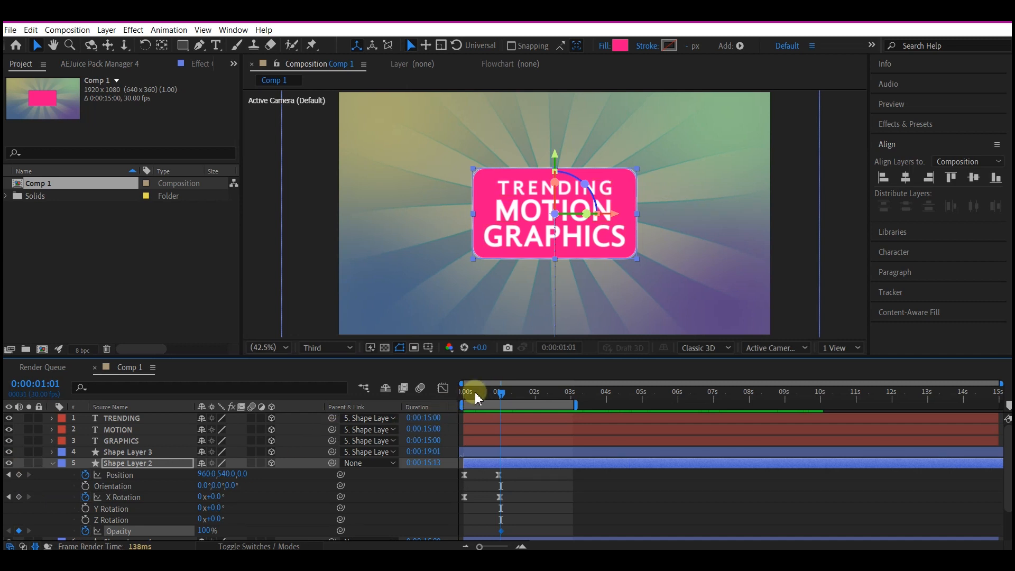
drag(478, 398, 465, 393)
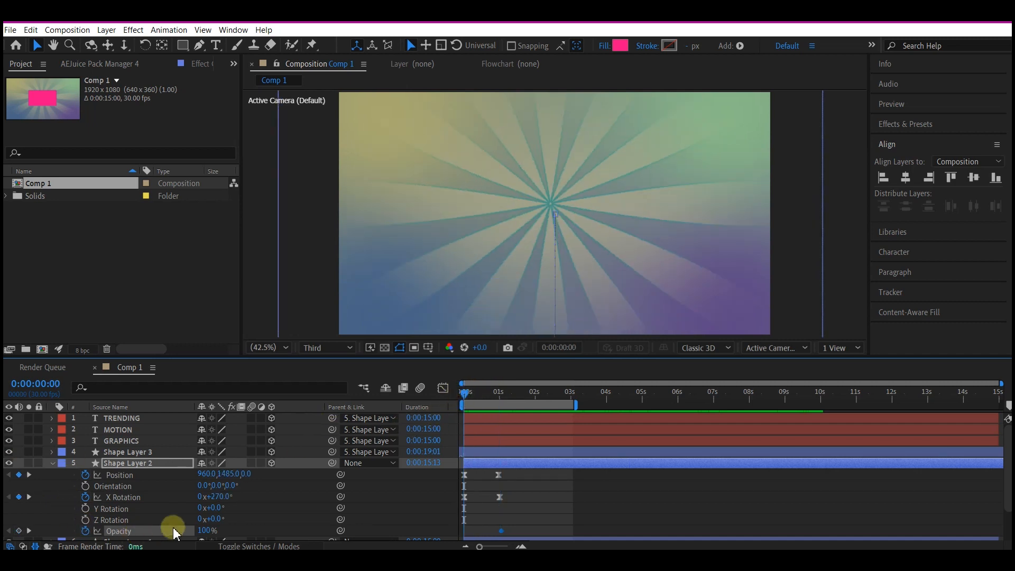
drag(174, 531, 197, 528)
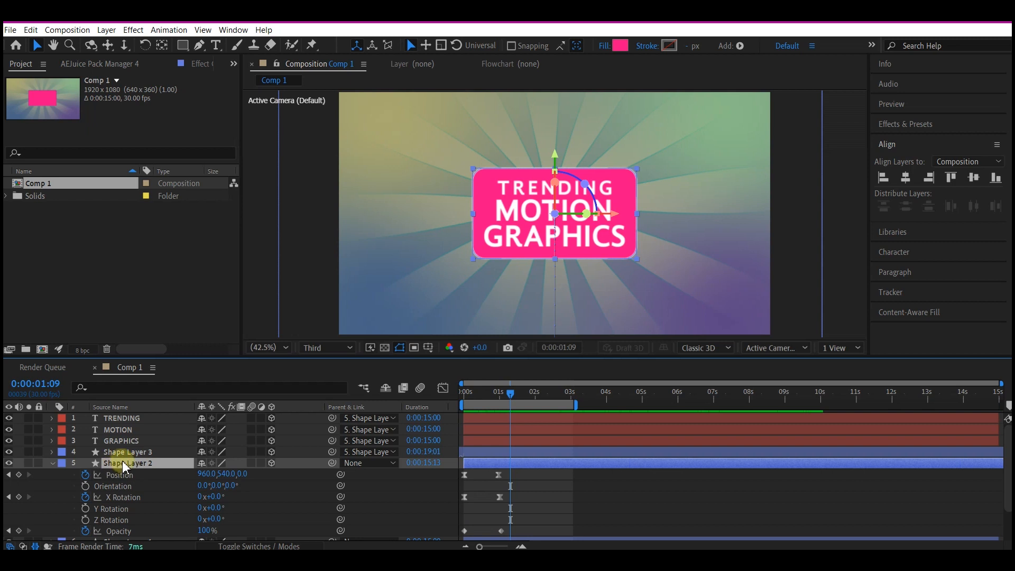
Duplicate Shape Layer 2 and place the copy directly above the GRAPHICS text layer
key(ctrl+d)
drag(125, 466, 141, 444)
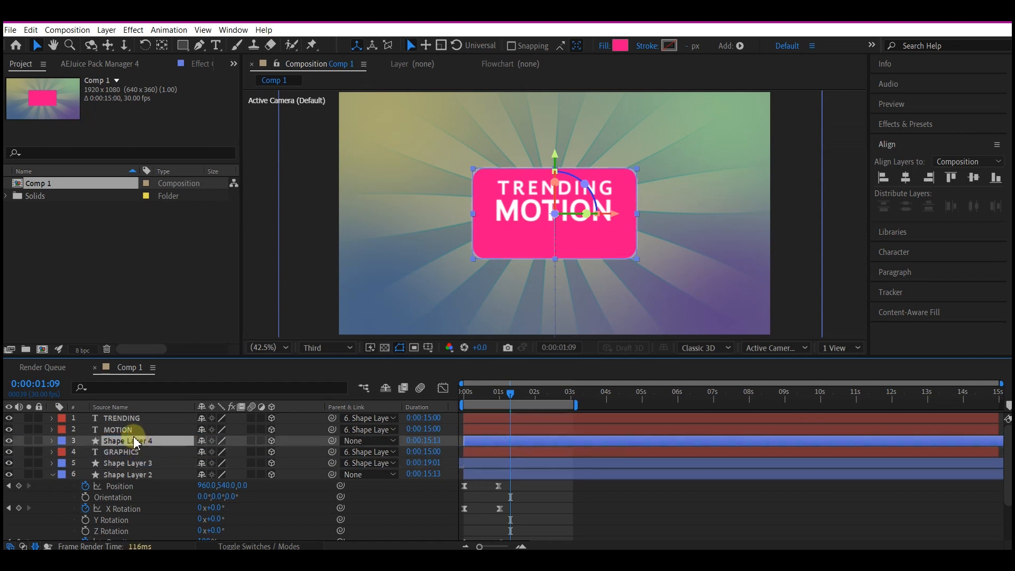
Duplicate Shape Layer 4 directly above the MOTION text layer and use the copy as MOTION's alpha matte
key(ctrl+d)
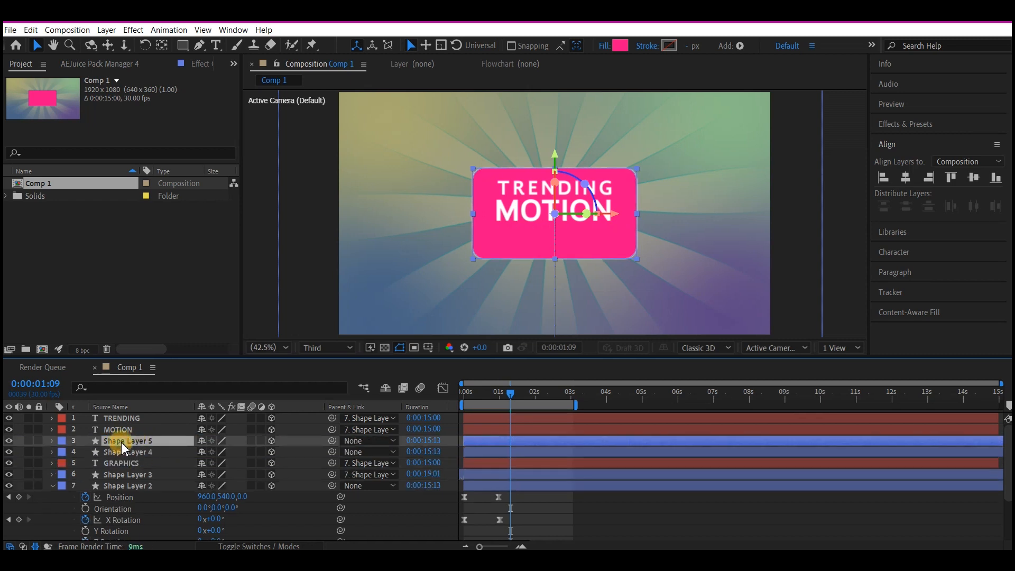
drag(124, 448, 126, 428)
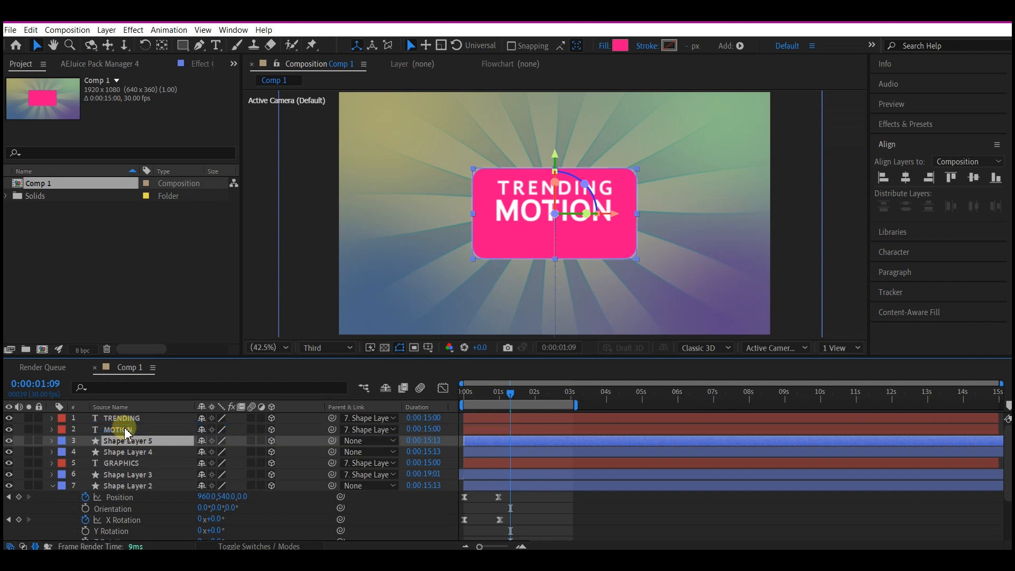
click(123, 440)
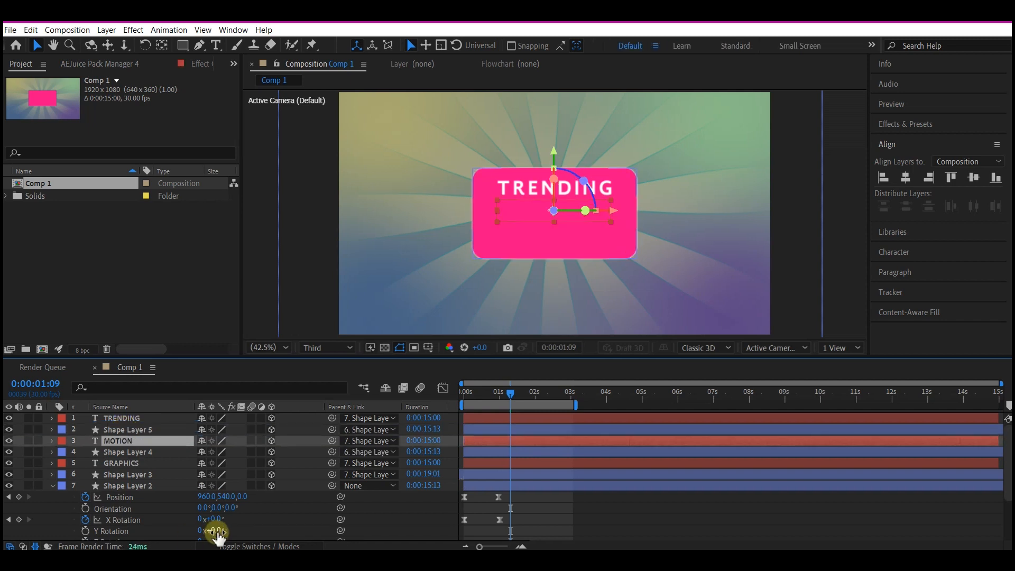
click(252, 547)
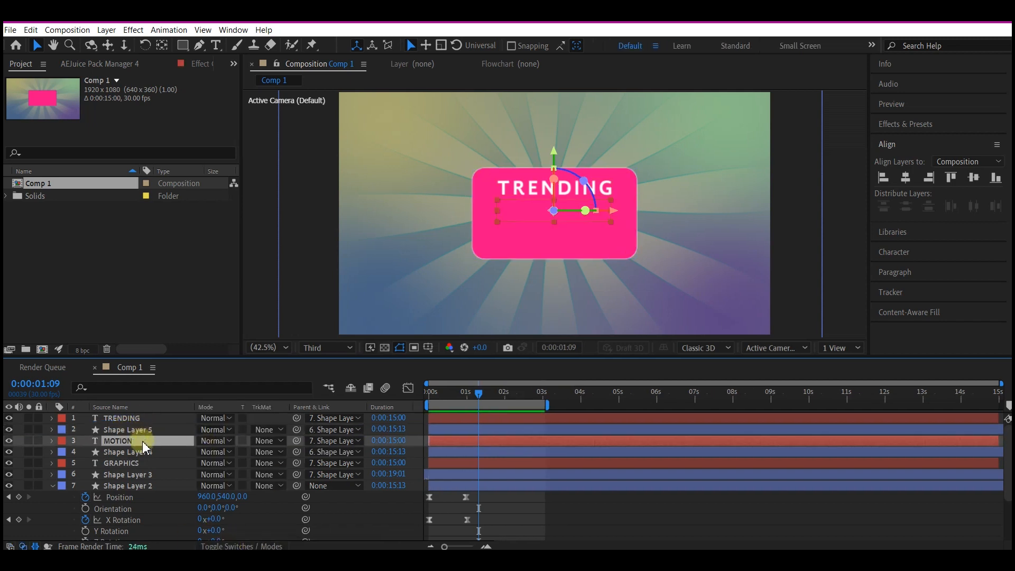
click(268, 441)
click(284, 470)
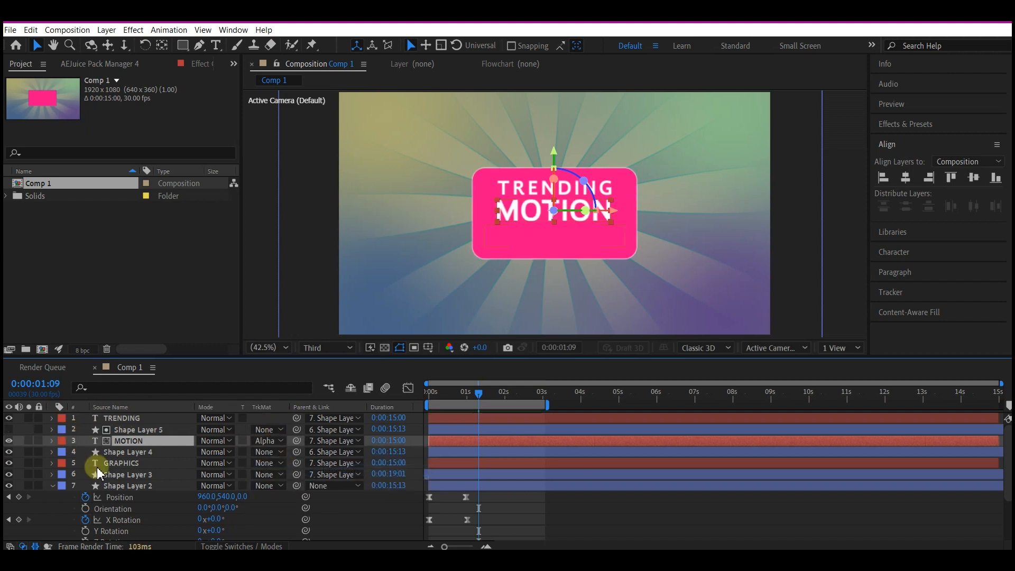
Set the GRAPHICS text layer's track matte to Alpha Matte "Shape Layer 4"
click(120, 468)
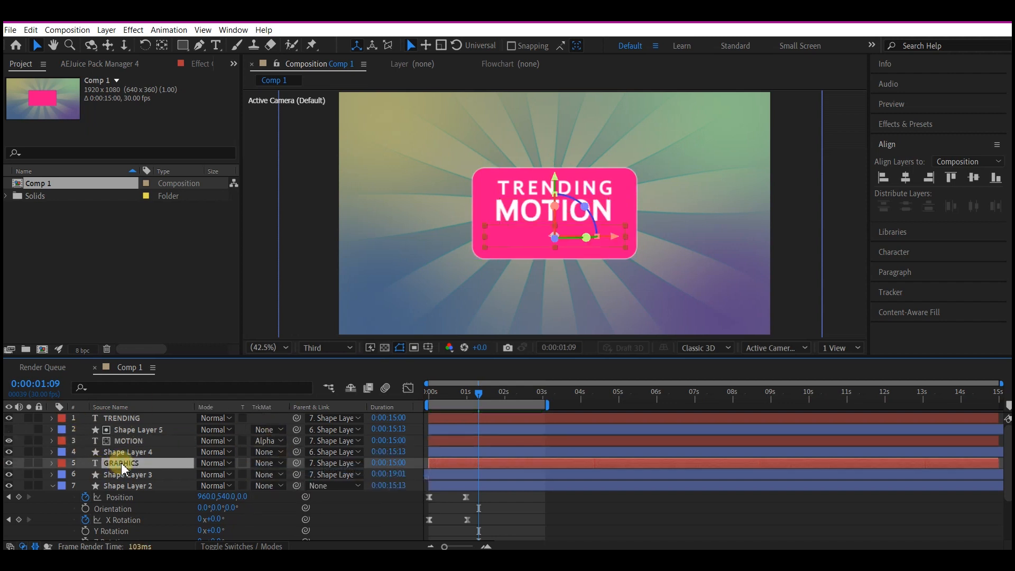
click(269, 465)
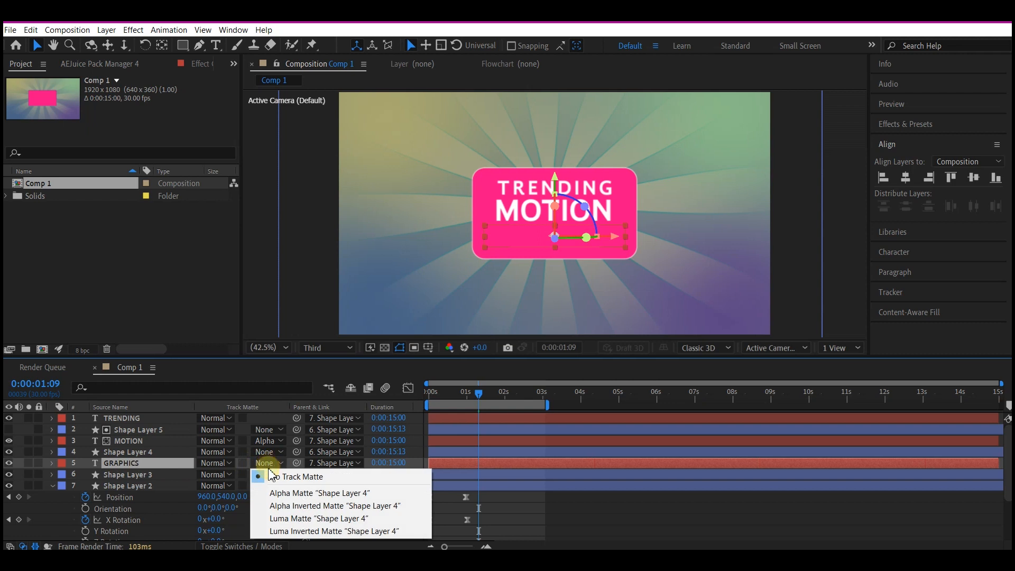
click(279, 493)
Add Position keyframes at 0:00:02:00 to the MOTION and GRAPHICS text layers
click(502, 395)
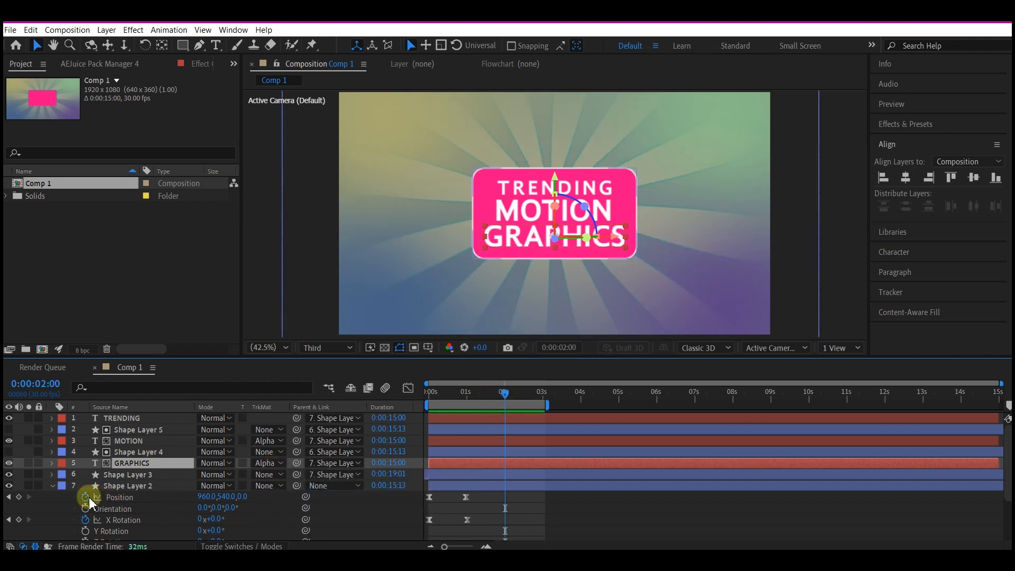
click(133, 446)
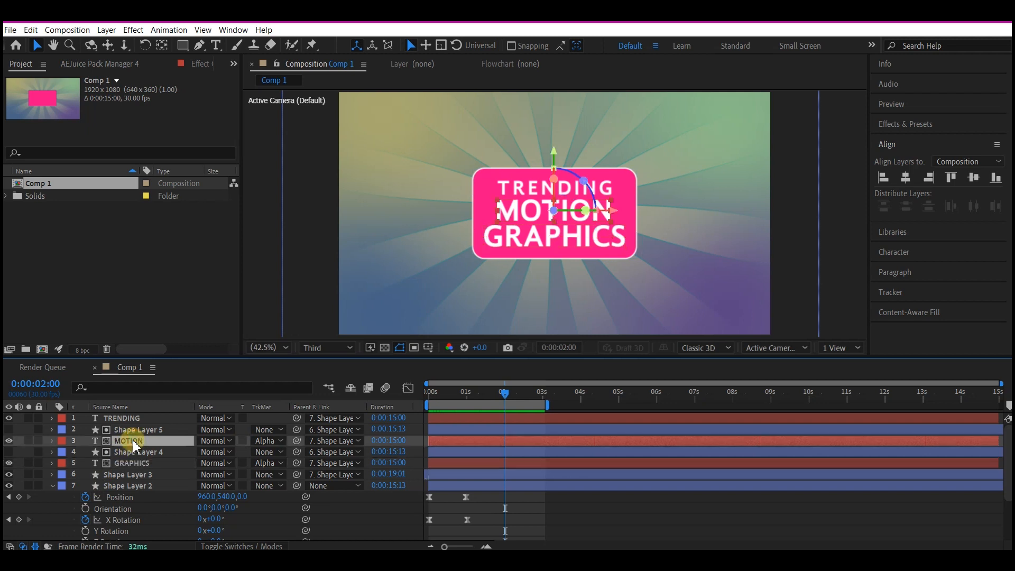
ctrl+click(132, 464)
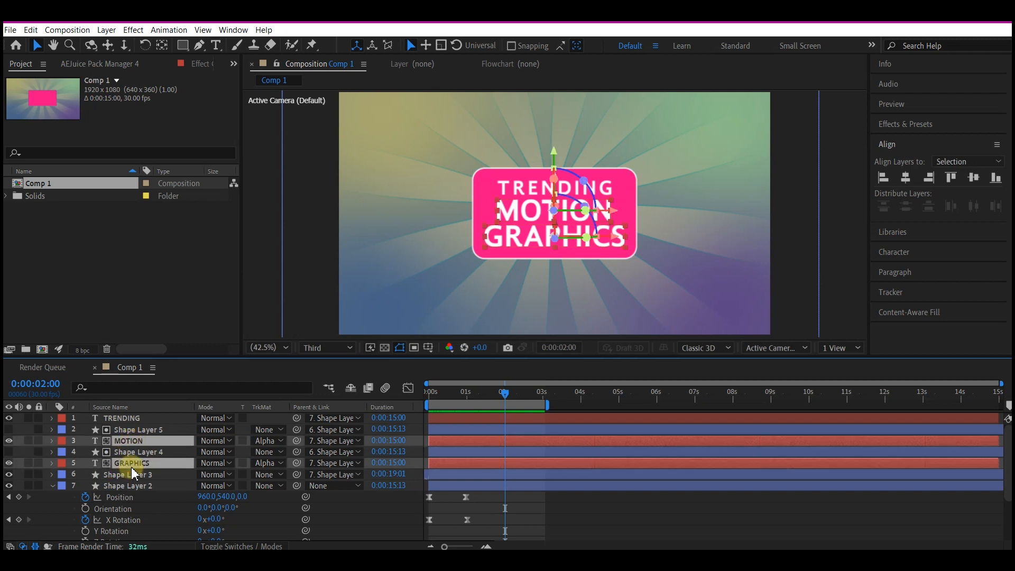
key(p)
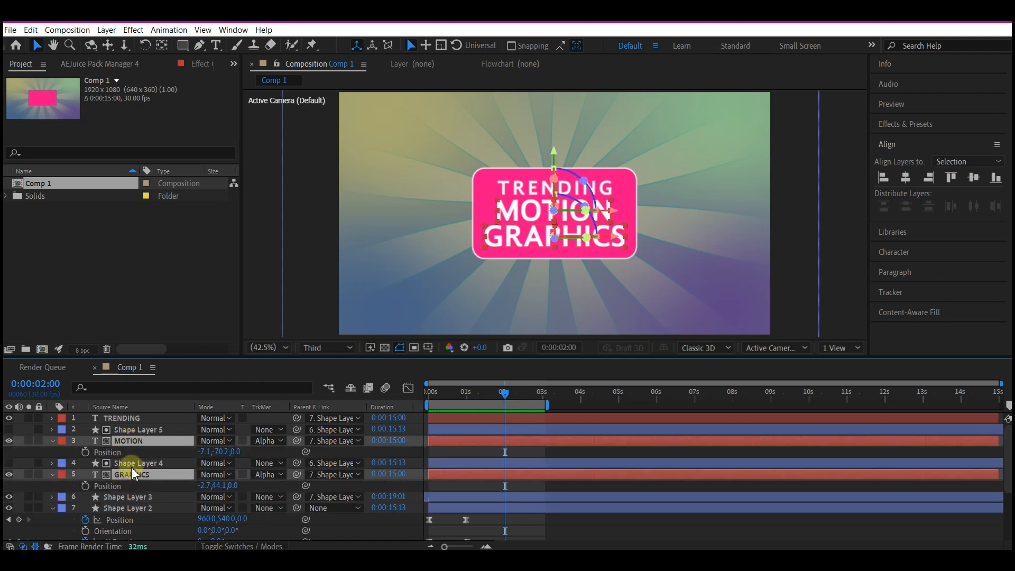
click(85, 452)
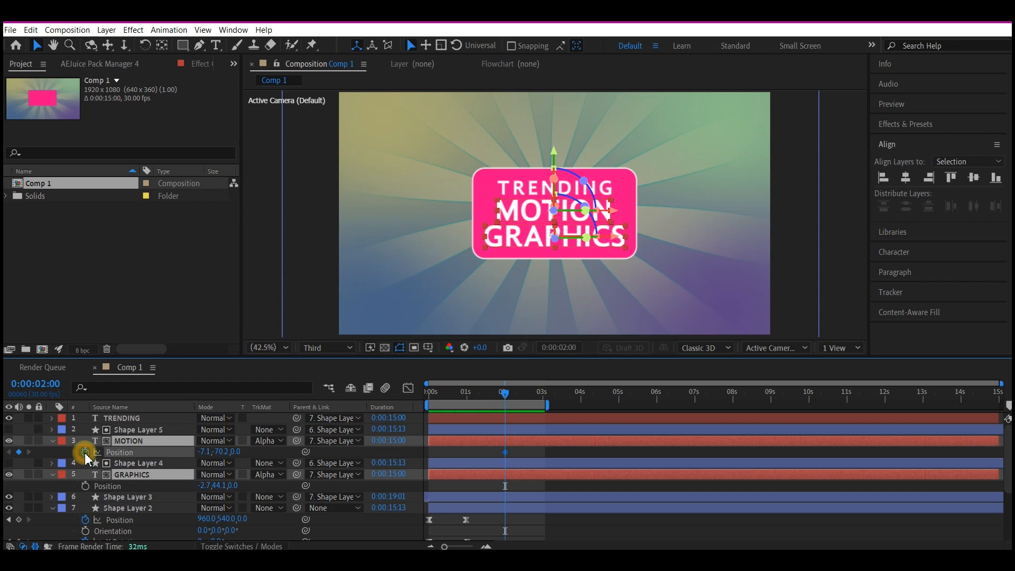
At 0:00:00:29, move MOTION left of the pink box to X about -728 and GRAPHICS right of it to X about 830
click(466, 393)
click(612, 215)
drag(613, 215, 452, 217)
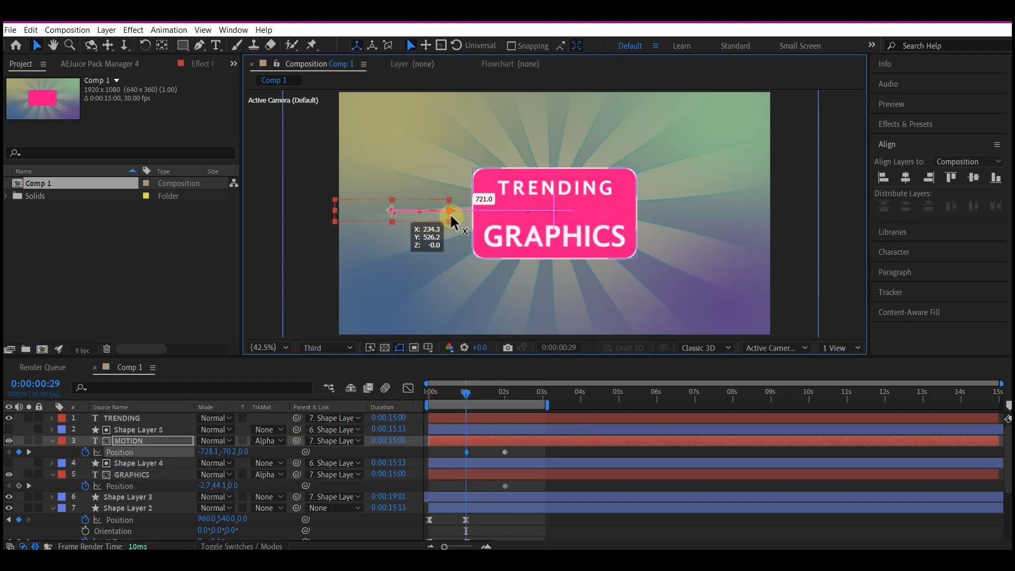
click(581, 233)
click(132, 475)
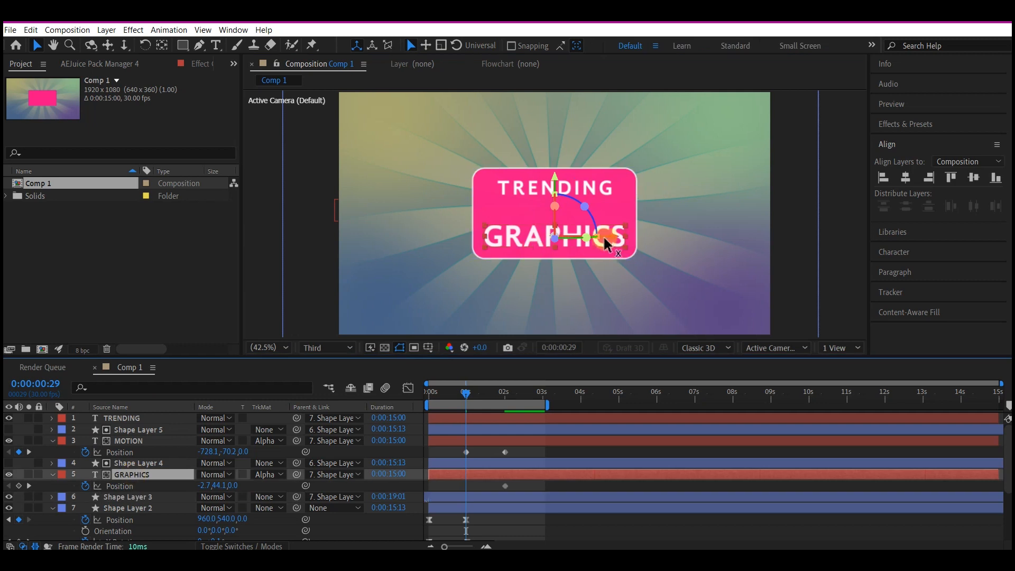
drag(605, 245, 793, 244)
Apply Easy Ease to all Position keyframes of the MOTION and GRAPHICS layers
click(519, 449)
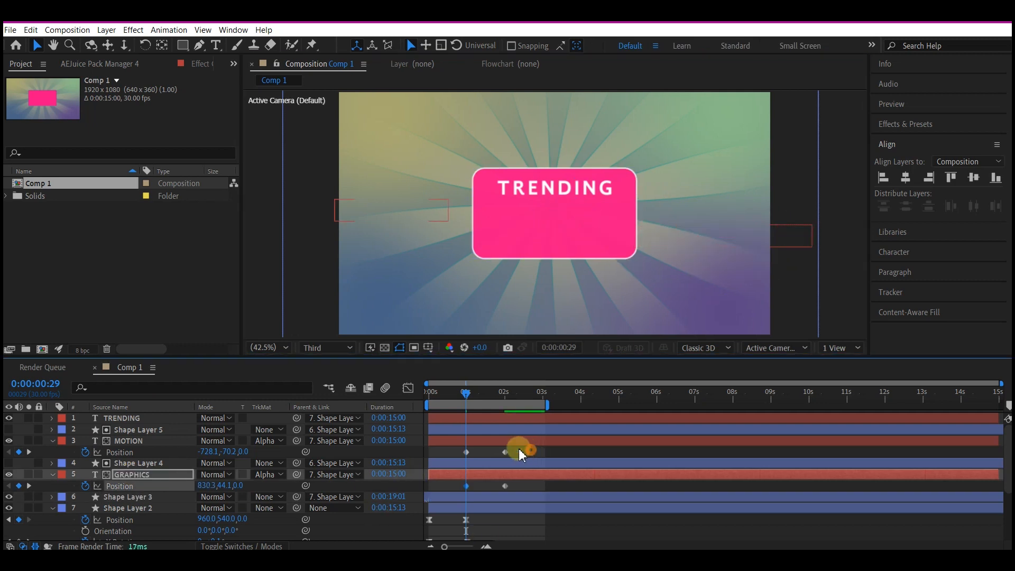
drag(519, 449, 437, 492)
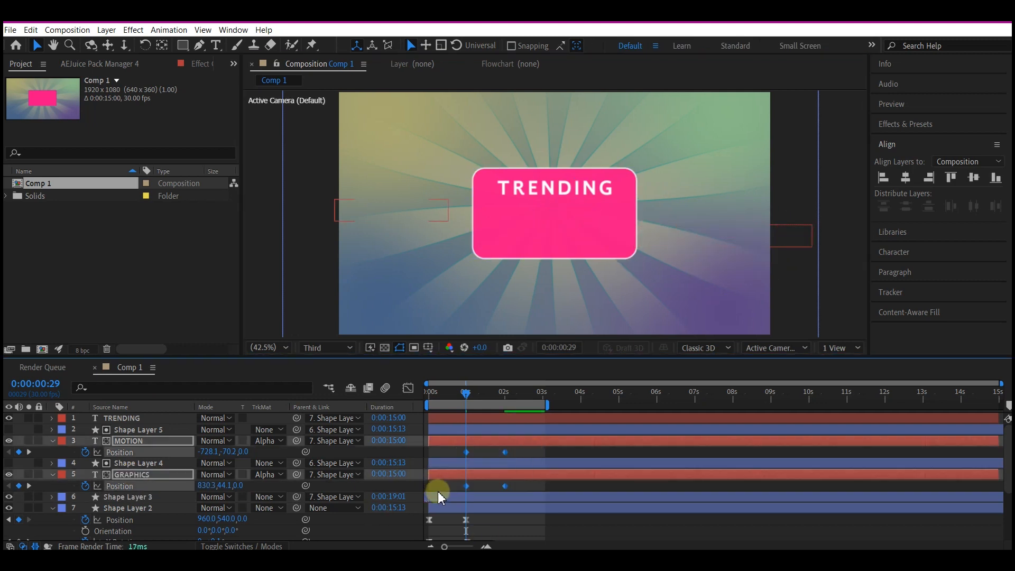
right_click(506, 488)
mouse_move(534, 479)
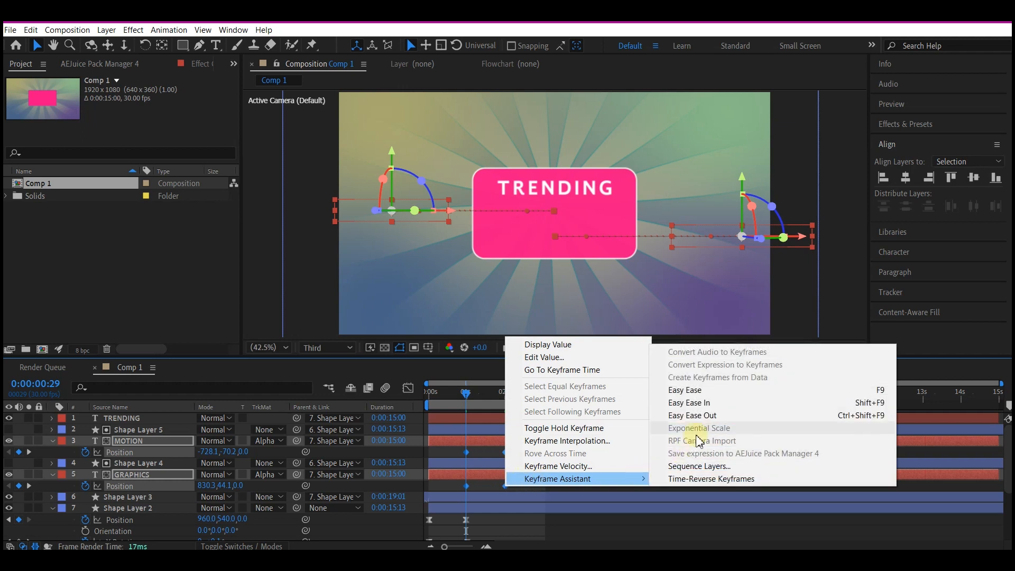
click(686, 391)
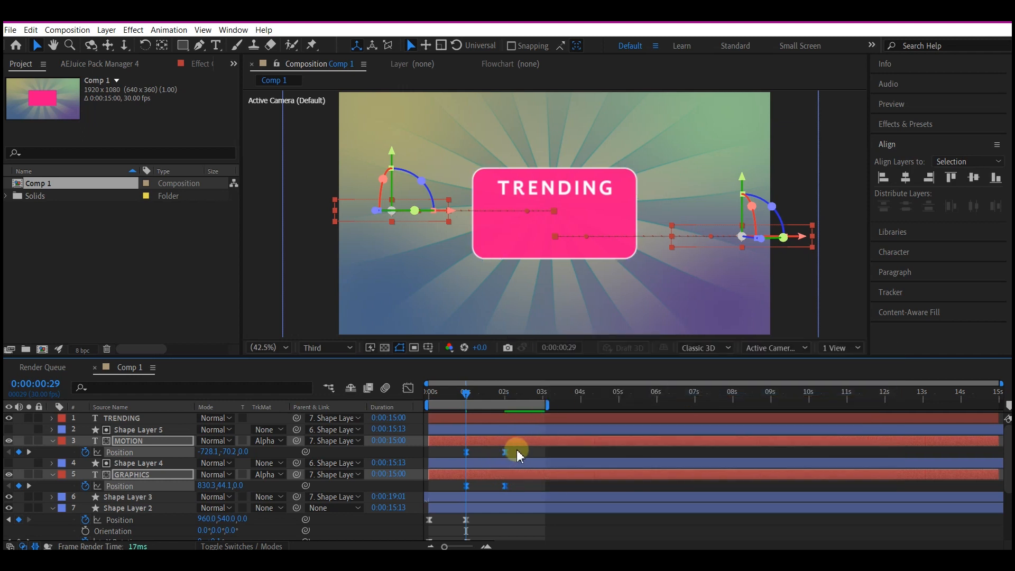
Lengthen the incoming speed-graph influence of the Position keyframes at 0:00:02:00 on MOTION and GRAPHICS
click(516, 450)
click(503, 453)
key(shift+F3)
mouse_move(498, 513)
mouse_down()
mouse_move(463, 514)
mouse_move(491, 514)
mouse_up()
click(408, 388)
click(505, 487)
click(408, 388)
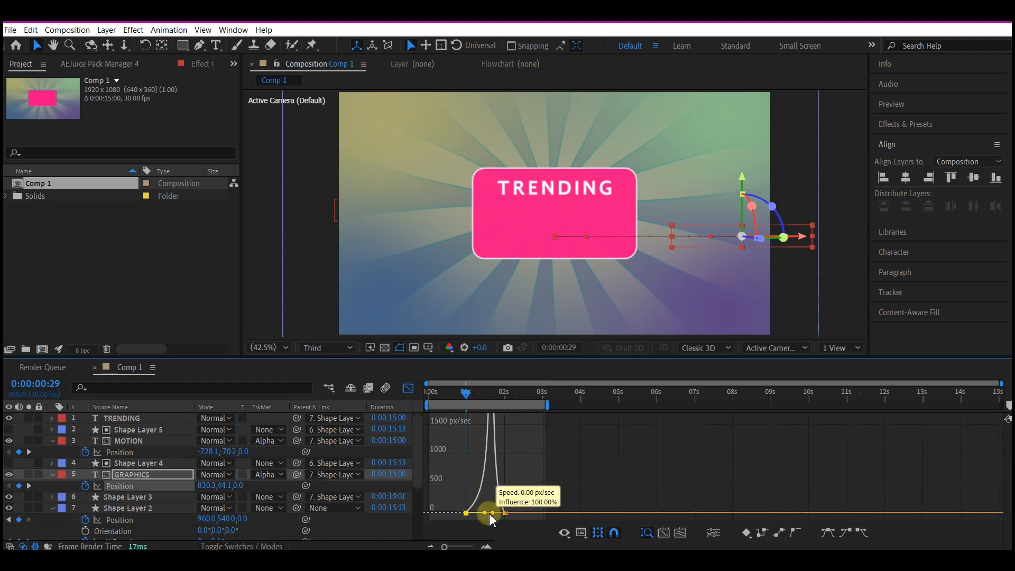
click(408, 388)
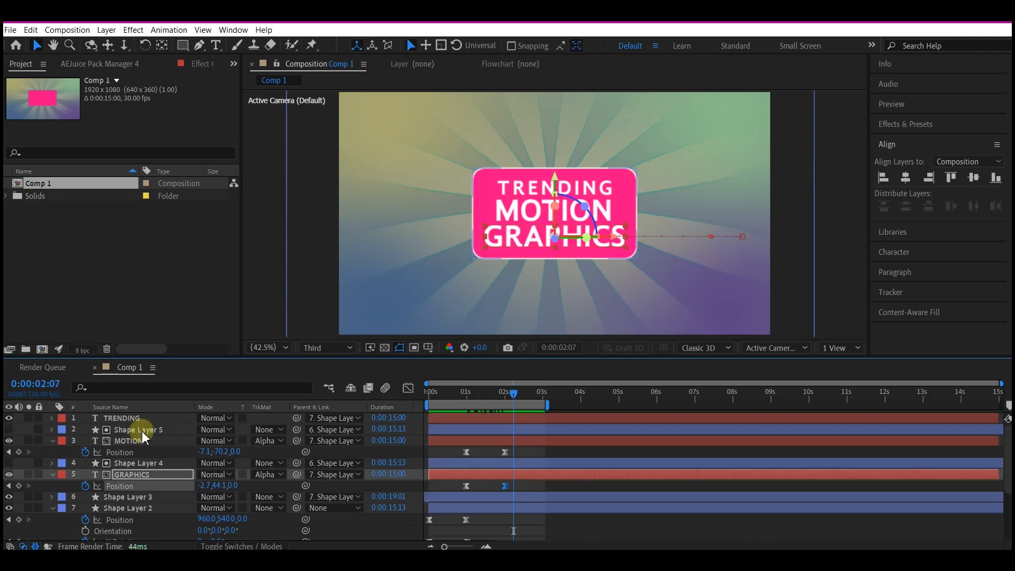
Duplicate Shape Layer 5 above the TRENDING text layer and use the copy as TRENDING's alpha matte
click(141, 432)
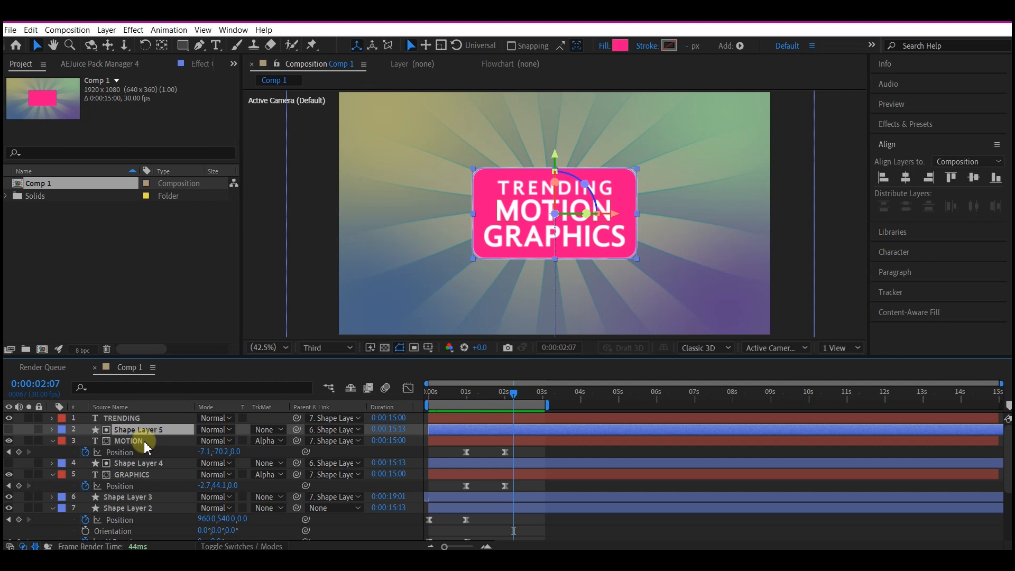
key(ctrl+d)
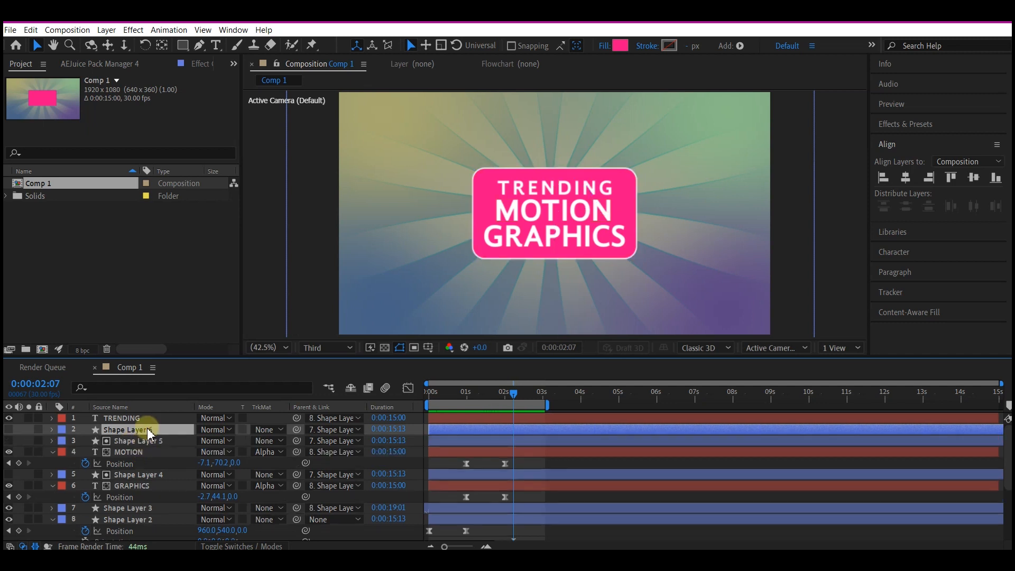
mouse_move(148, 433)
mouse_down()
mouse_move(140, 420)
mouse_move(151, 418)
mouse_up()
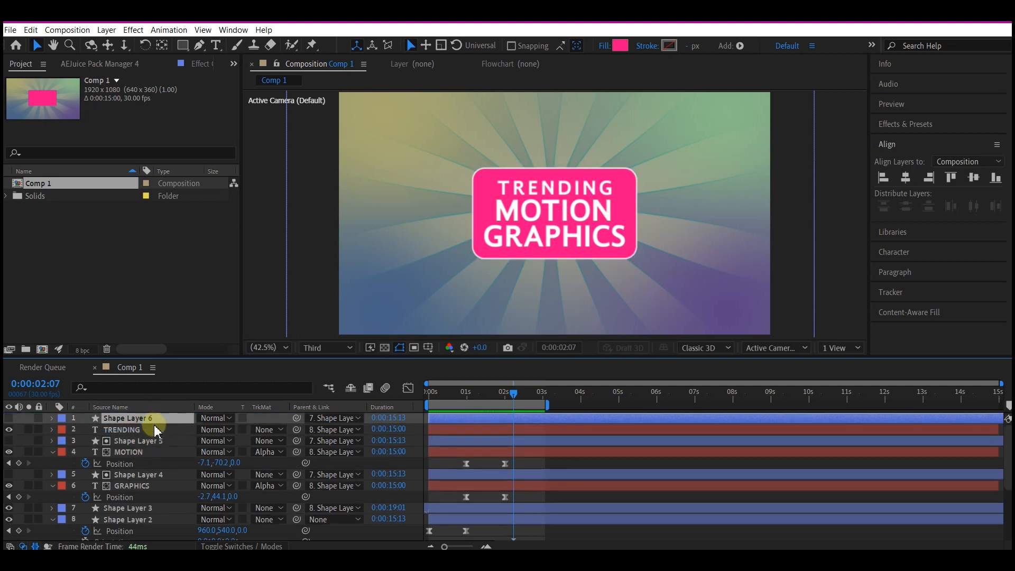
click(127, 430)
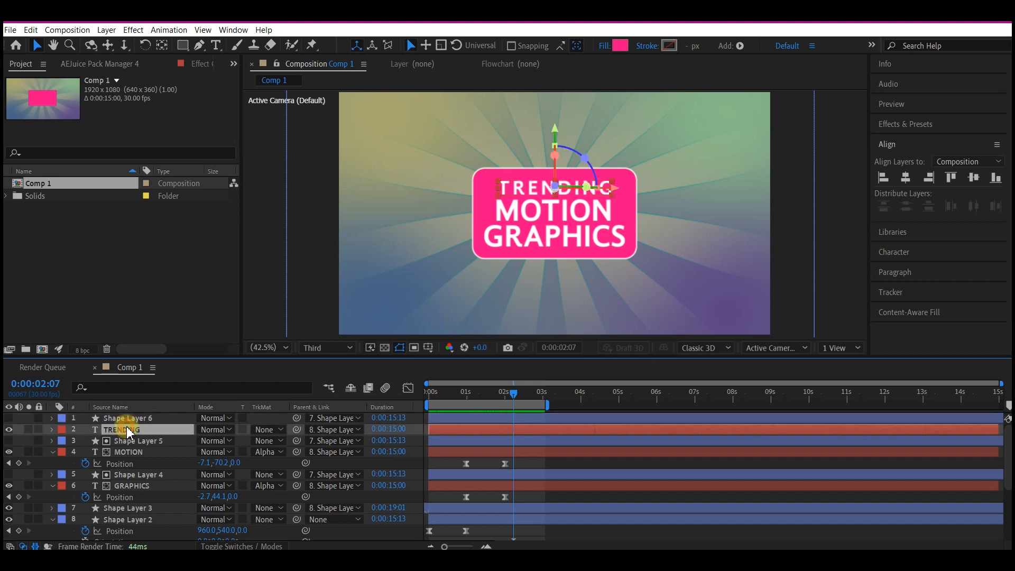
click(267, 430)
click(283, 461)
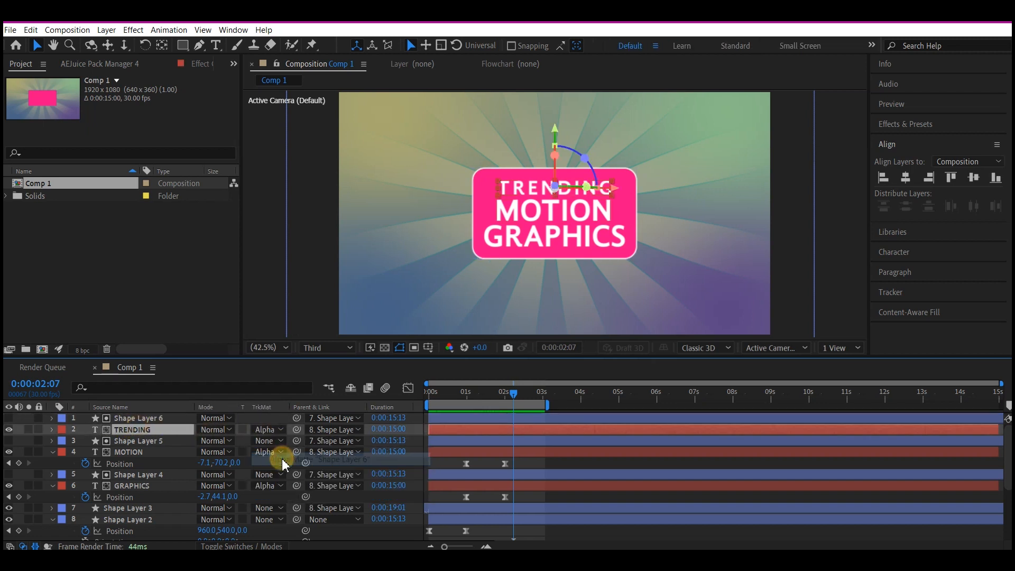
Keyframe TRENDING's Position at its current place at 0:00:01:15 and above the pink box at Y about -439 at 0:00:00:21
drag(443, 393, 486, 393)
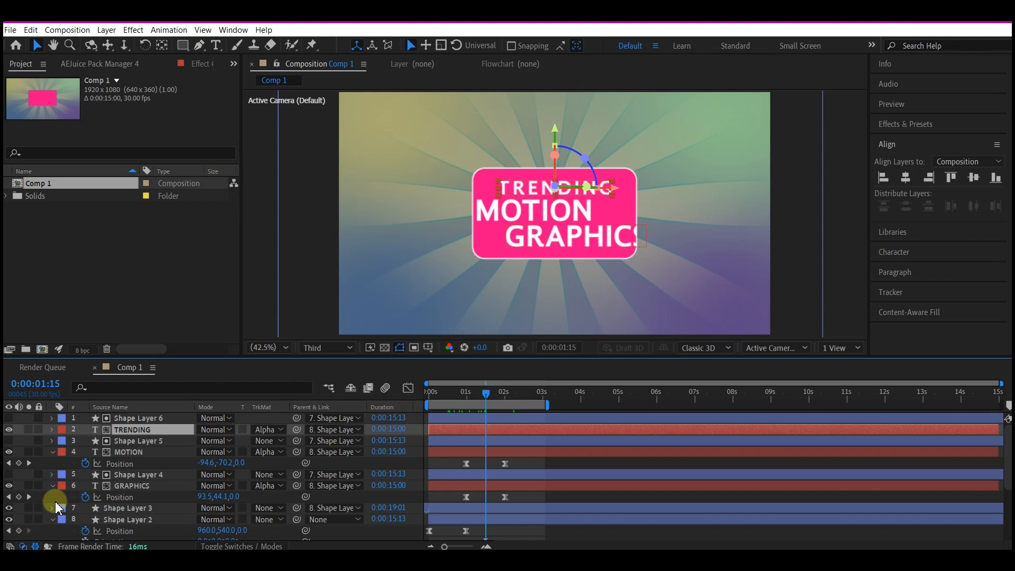
key(p)
click(85, 441)
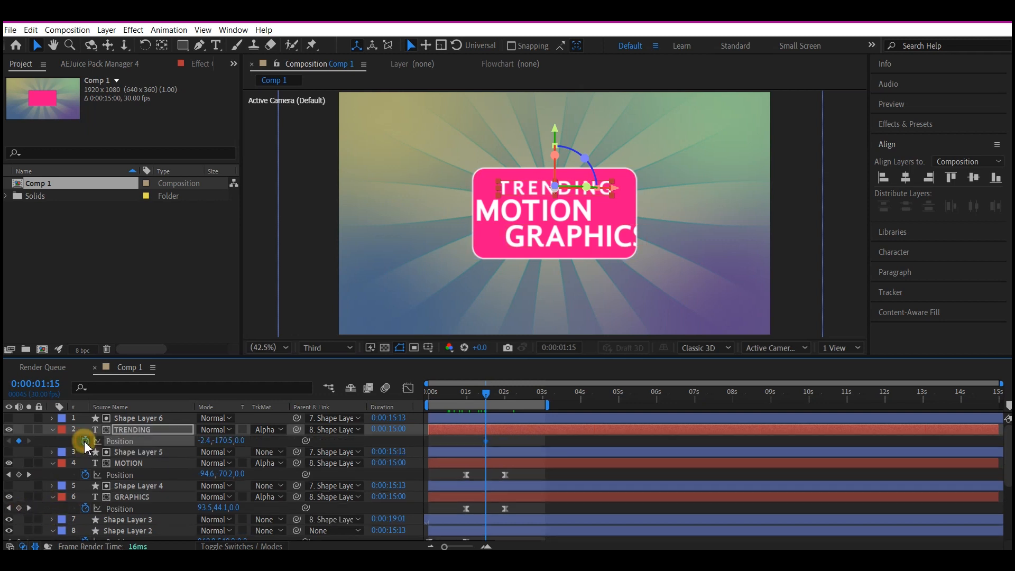
click(457, 394)
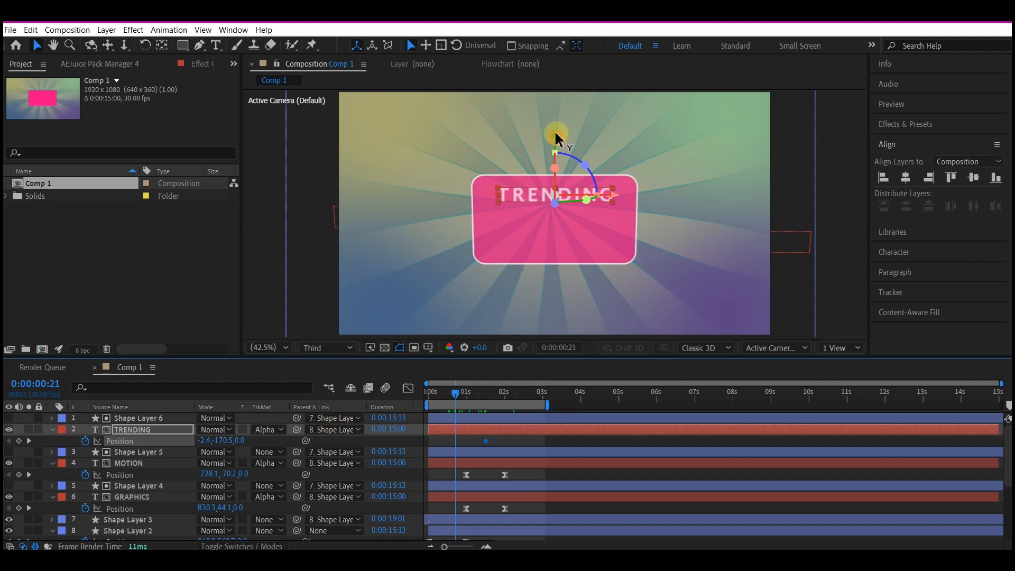
drag(556, 139, 560, 78)
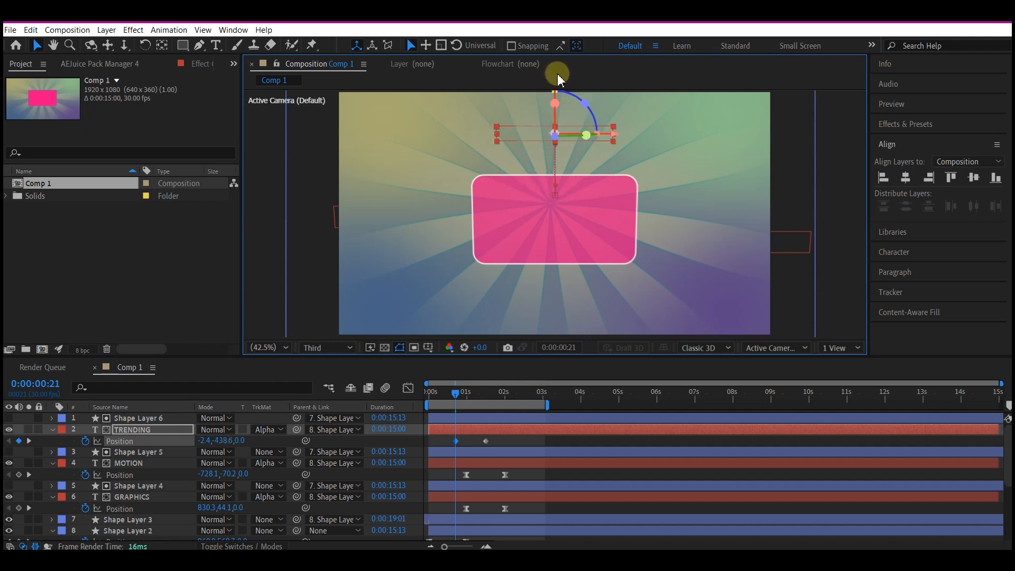
Apply Easy Ease to both Position keyframes of the TRENDING layer
drag(500, 437, 409, 449)
right_click(486, 442)
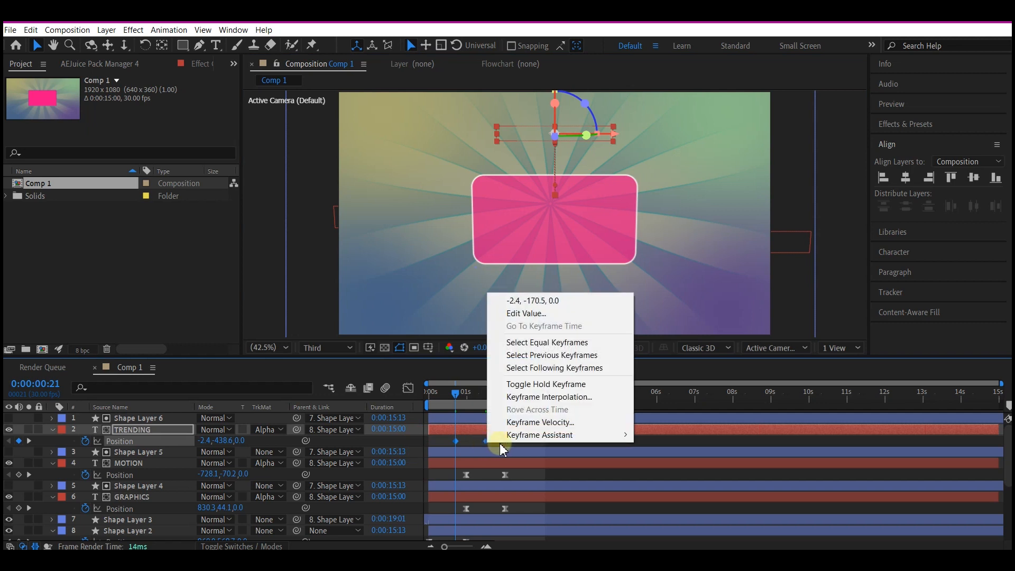
mouse_move(517, 442)
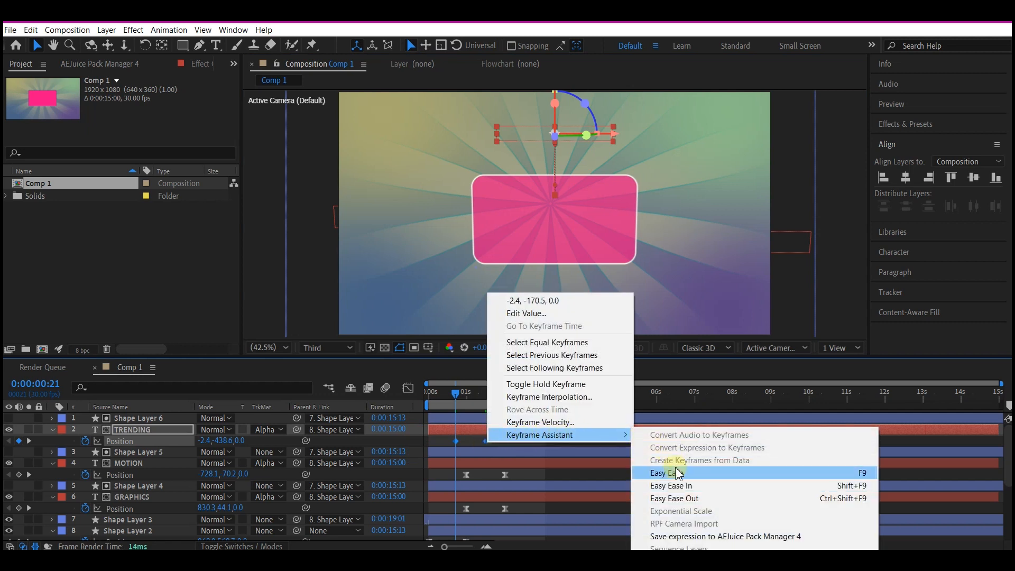
click(681, 477)
Lengthen the incoming speed-graph influence of TRENDING's Position keyframe at 0:00:01:15
click(498, 444)
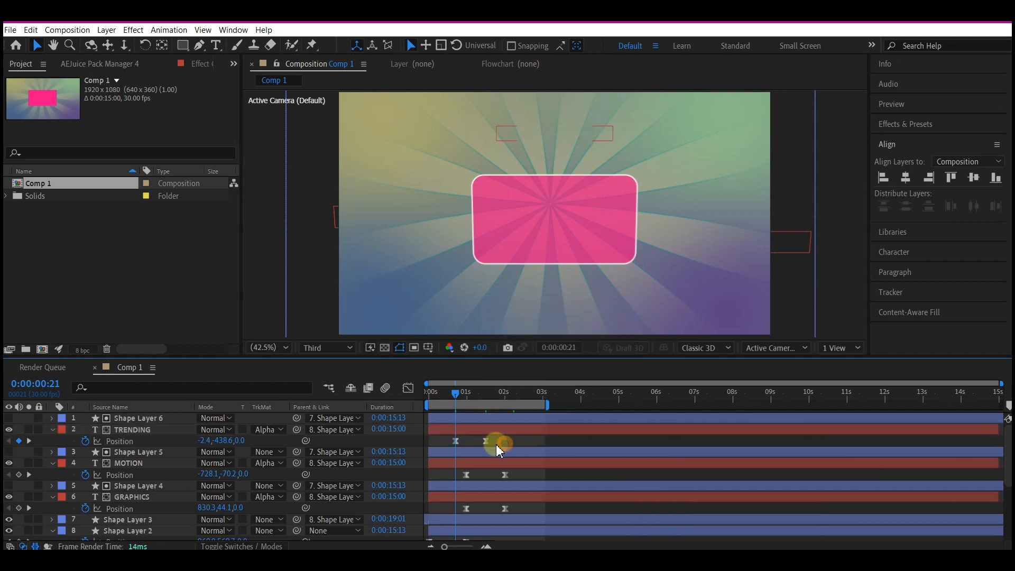
click(485, 442)
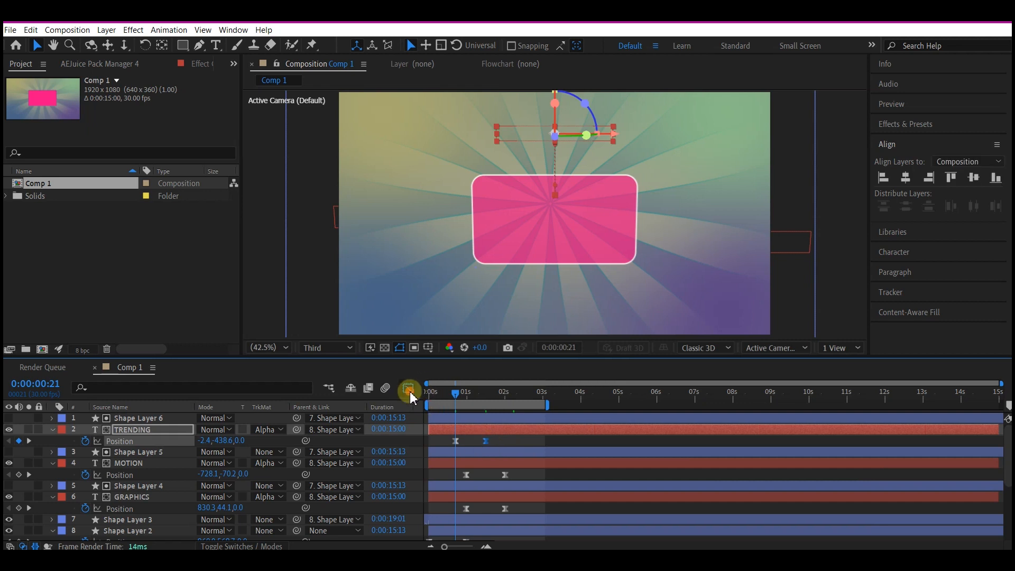
click(409, 391)
drag(481, 513, 467, 512)
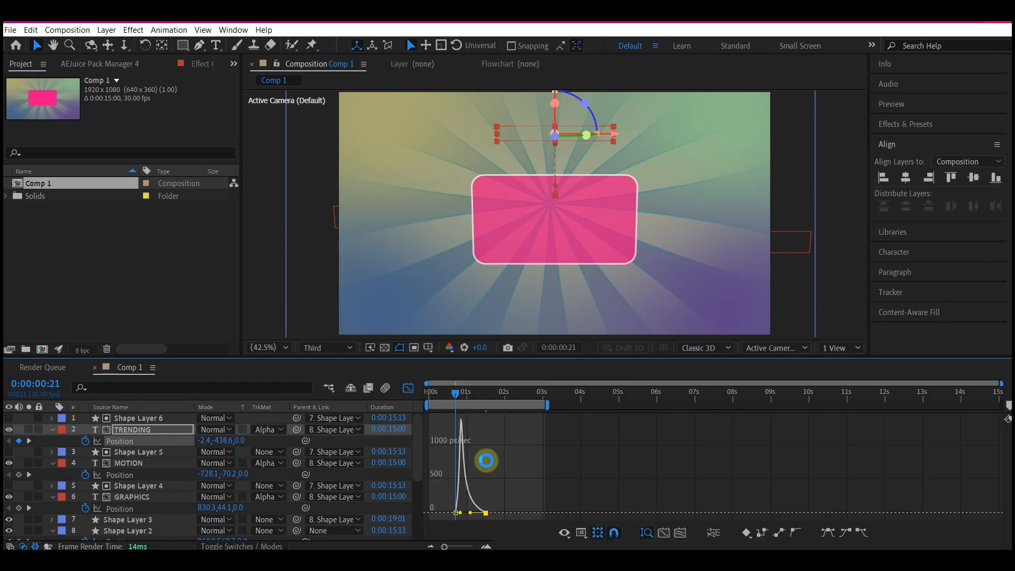
click(409, 388)
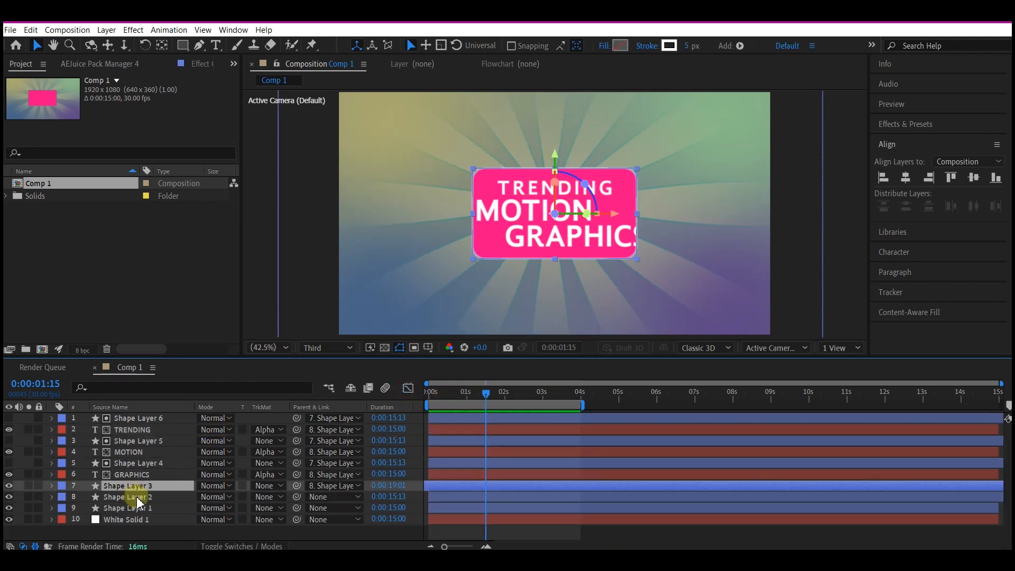
Keyframe Shape Layer 2's Scale at 100% at 0:00:01:15 and at a smaller size at 0:00:02:26
click(139, 498)
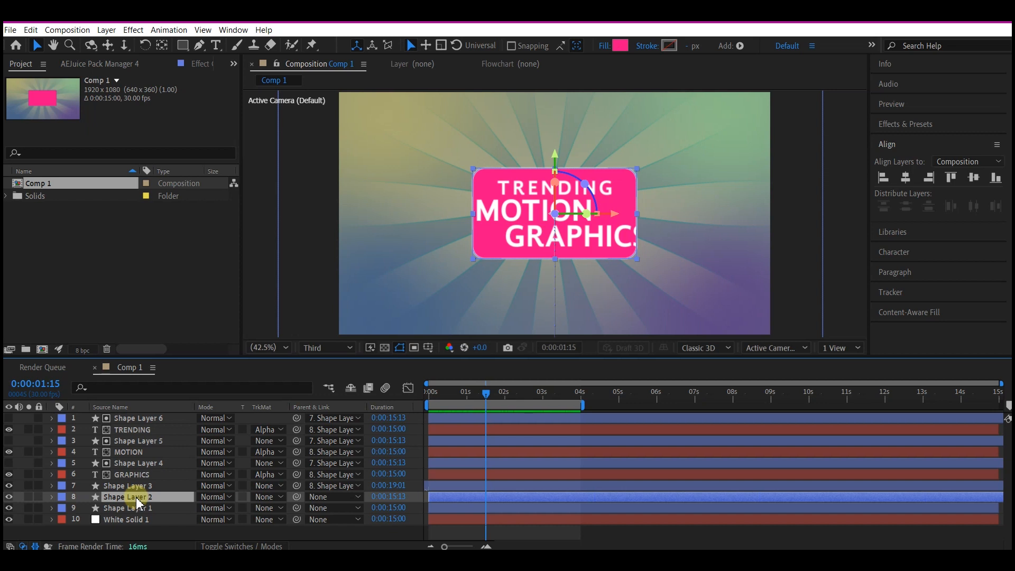
key(s)
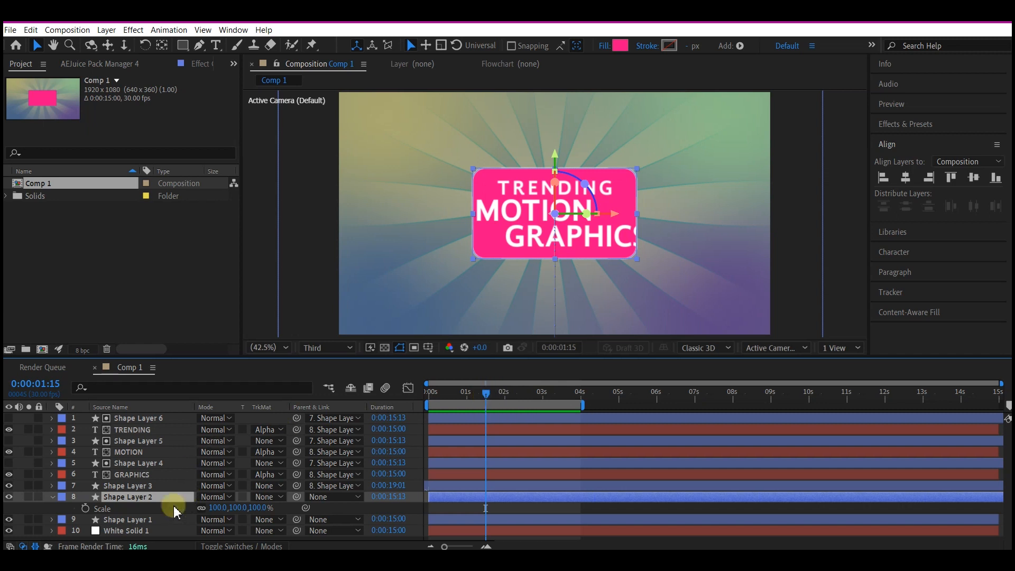
click(85, 509)
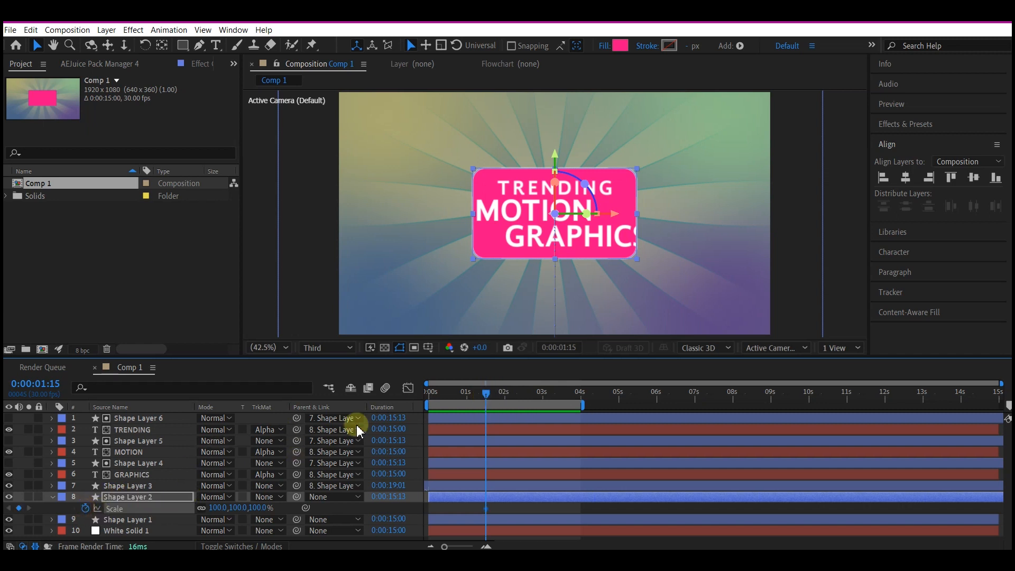
click(537, 396)
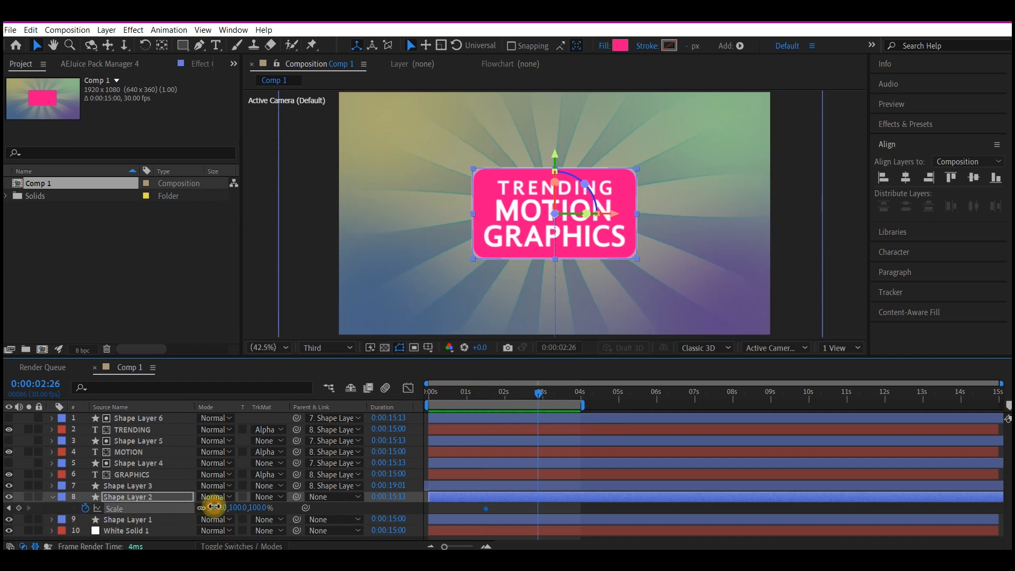
key(Return)
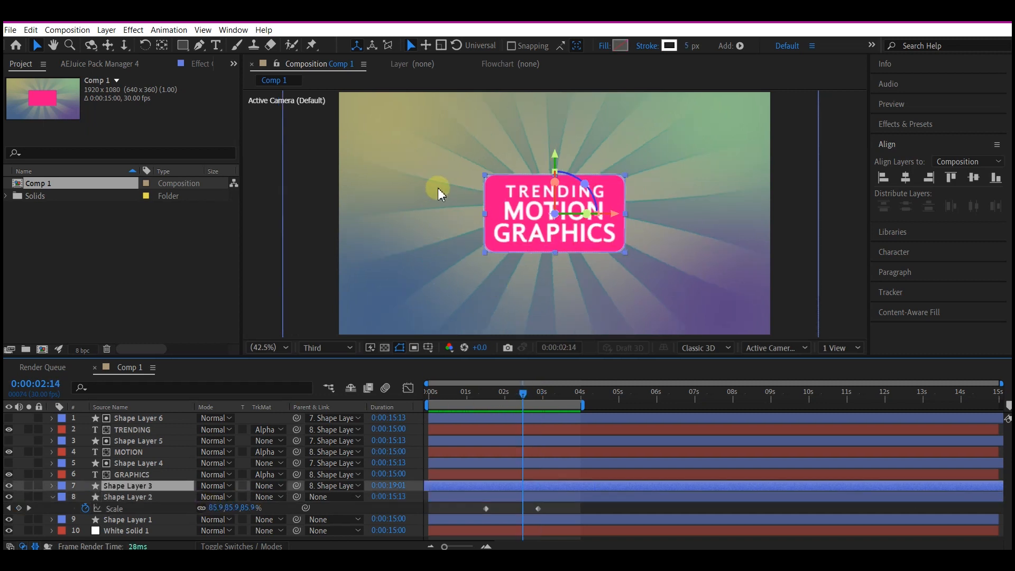
Reveal the contents of Shape Layer 3, the box's white outline, and add Trim Paths to it
click(447, 216)
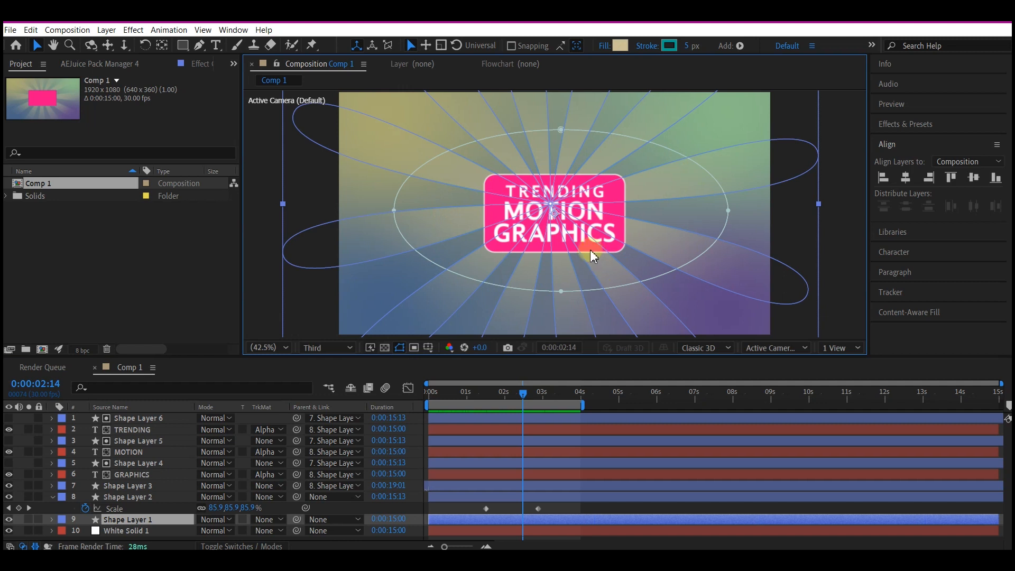
click(124, 487)
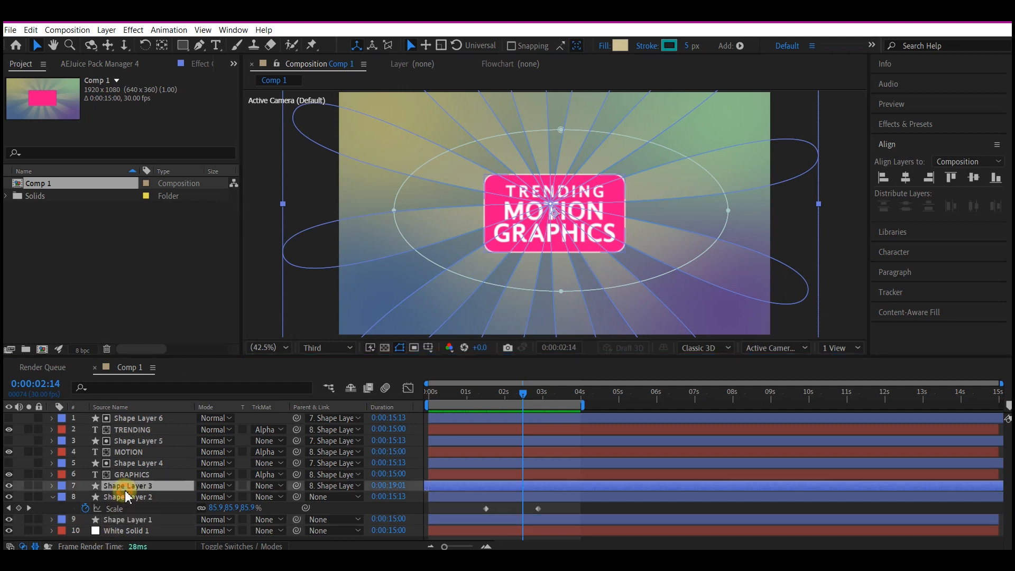
key(u)
key(u)
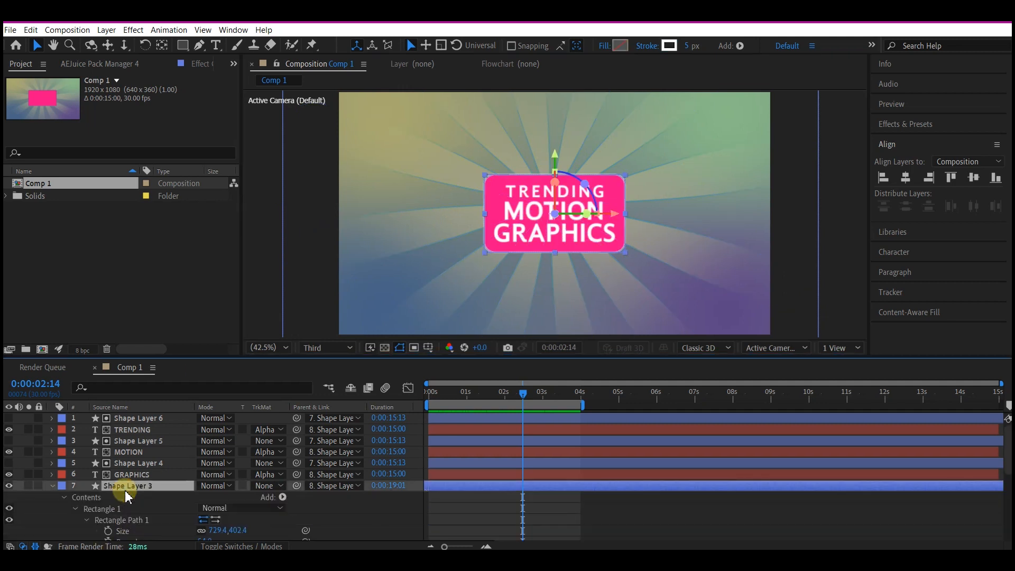
click(283, 497)
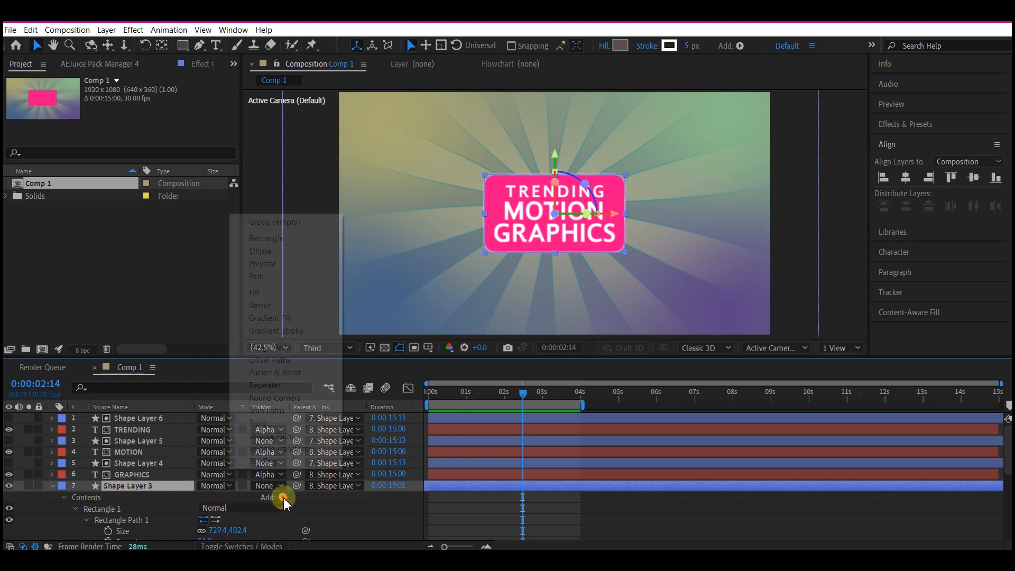
click(267, 411)
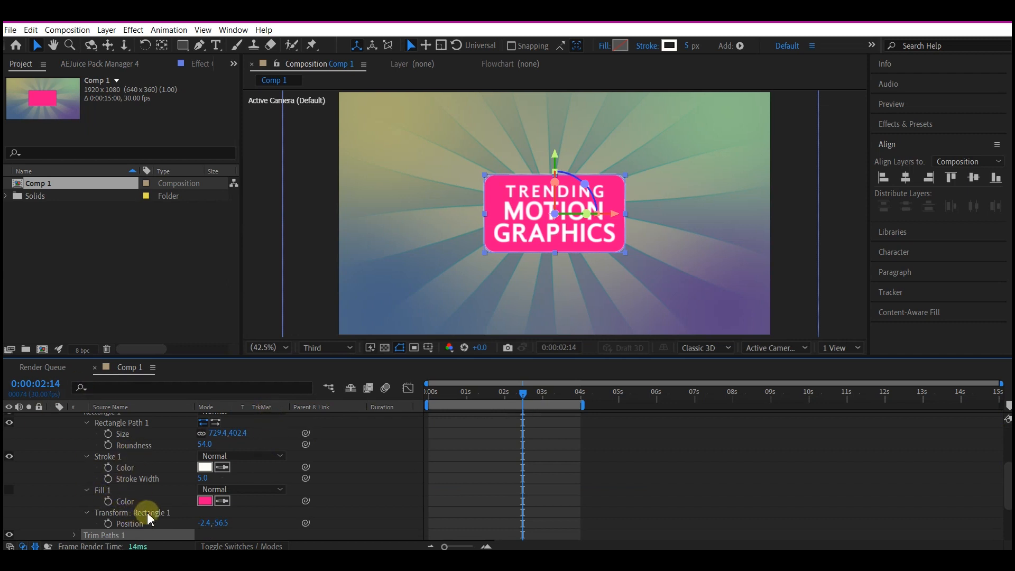
click(500, 202)
click(509, 204)
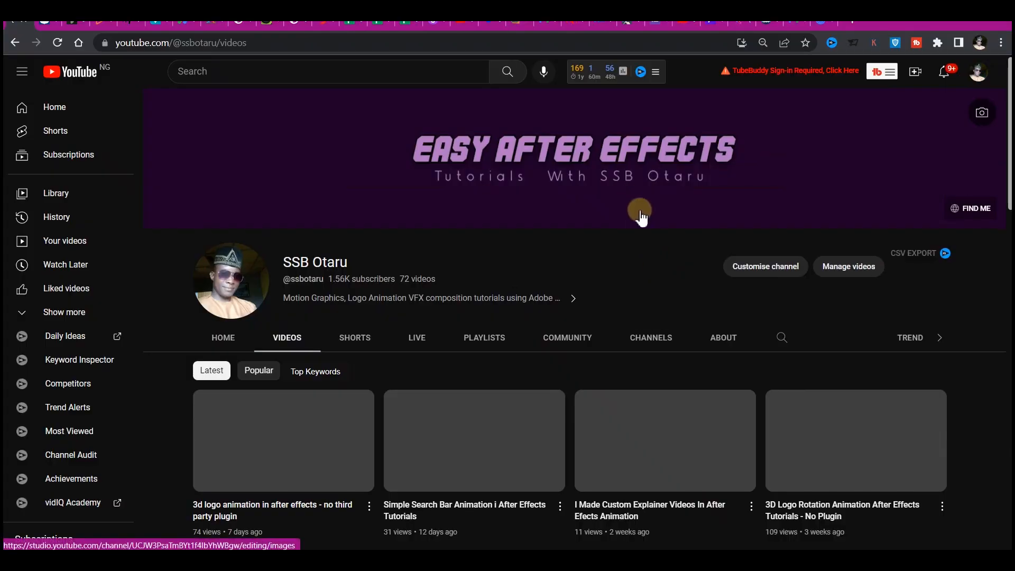
scroll(644, 217, down, 2)
scroll(644, 217, down, 6)
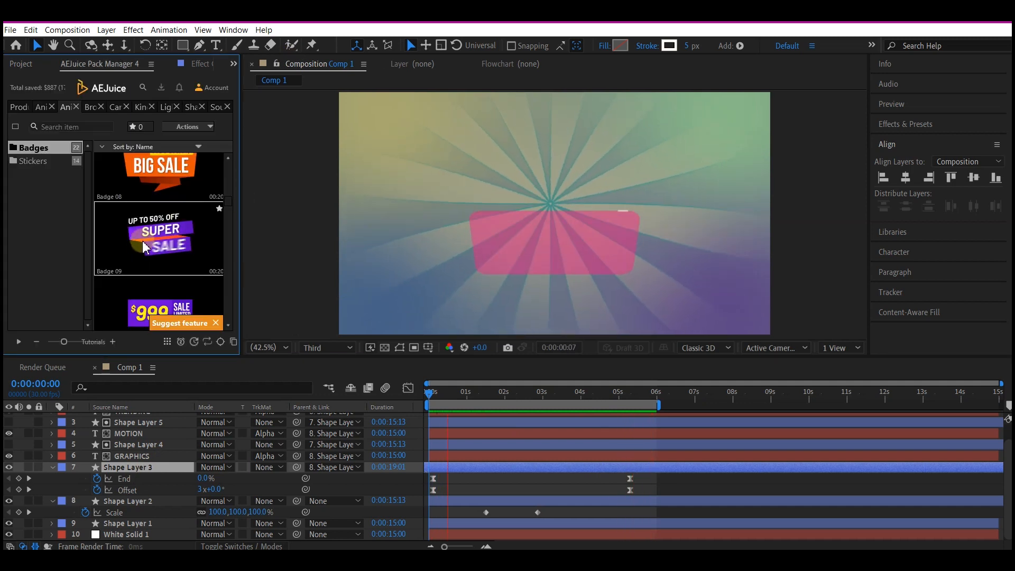
Browse the AEJuice Badges and the Scenes category of shape elements for preset animations
scroll(158, 307, down, 2)
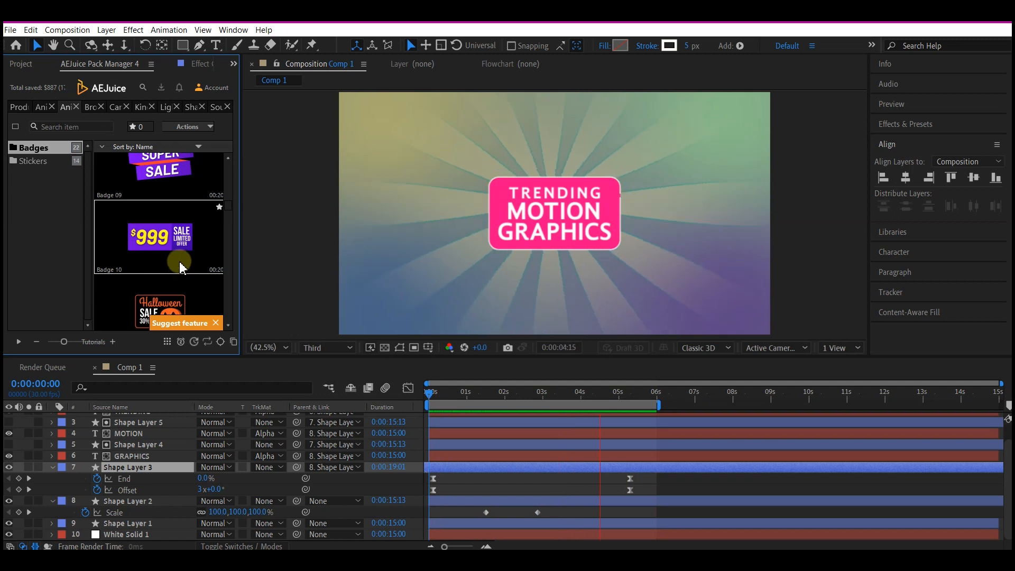
click(190, 109)
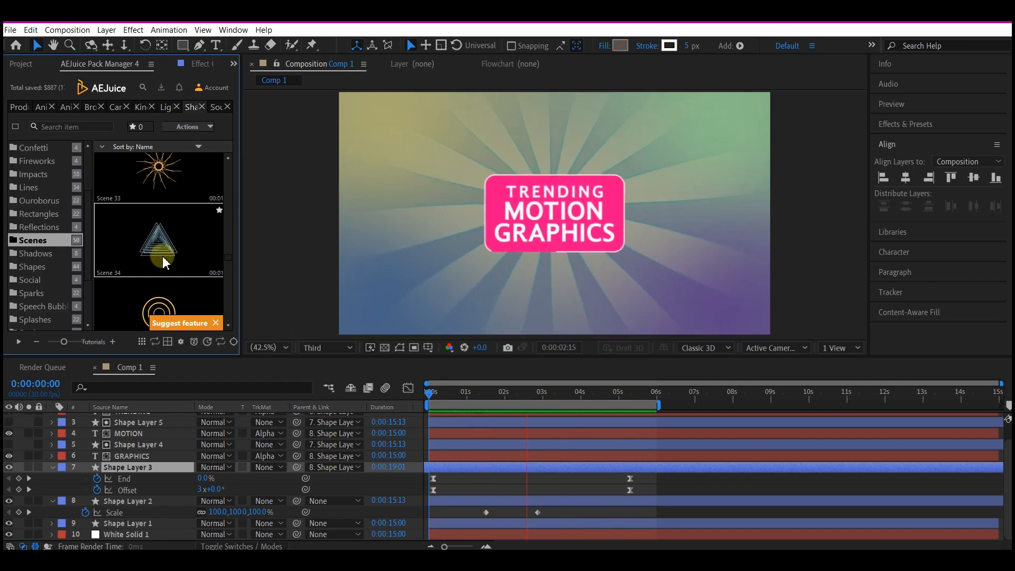
scroll(162, 270, down, 1)
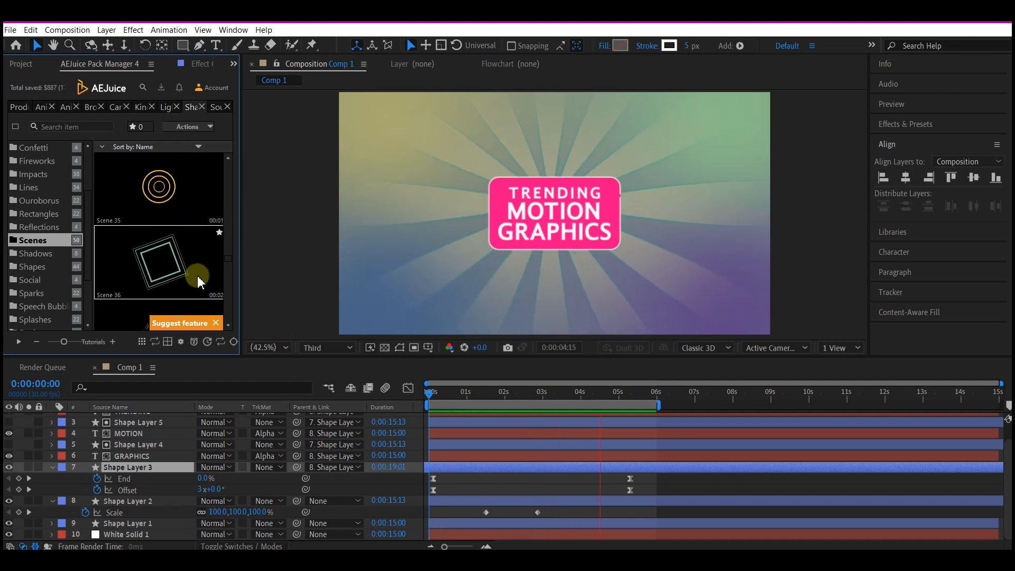